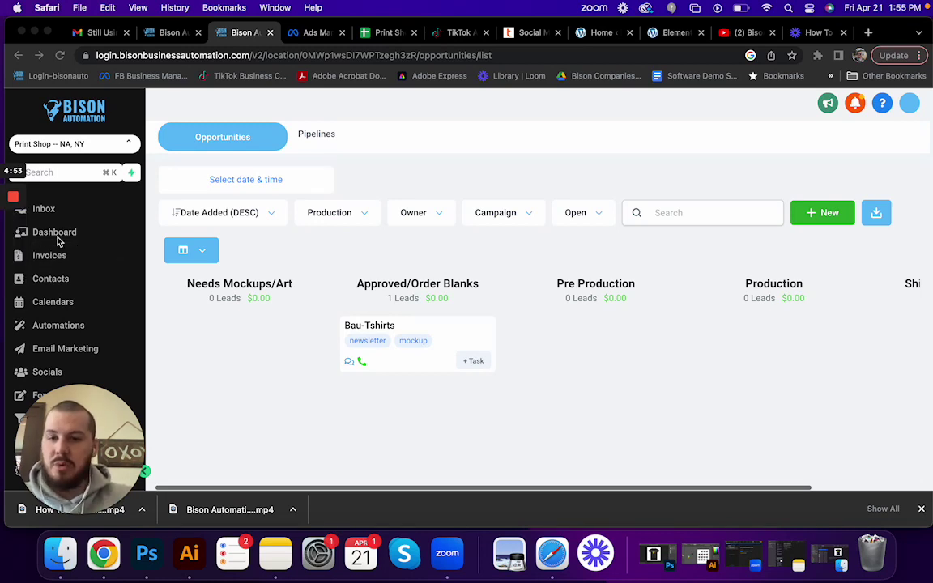
Switch the Opportunities board from Production to the Sales pipeline, showing the T-shirt lead under Contact Made
mouse_move(14, 275)
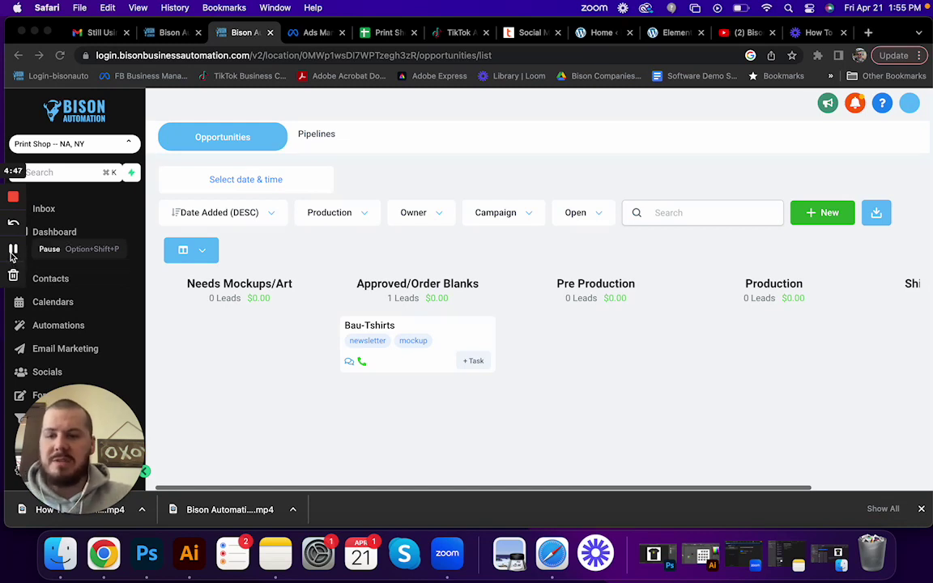
click(13, 253)
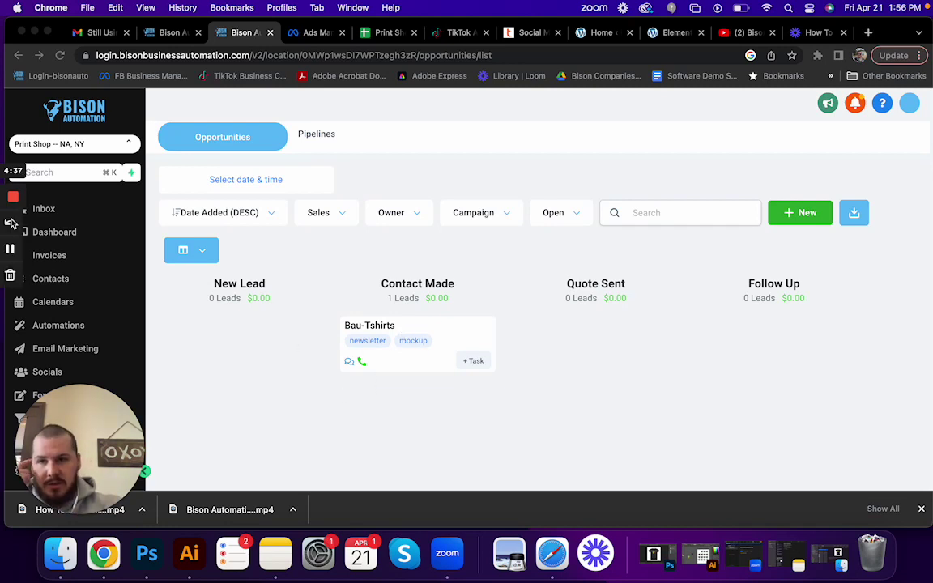
click(49, 212)
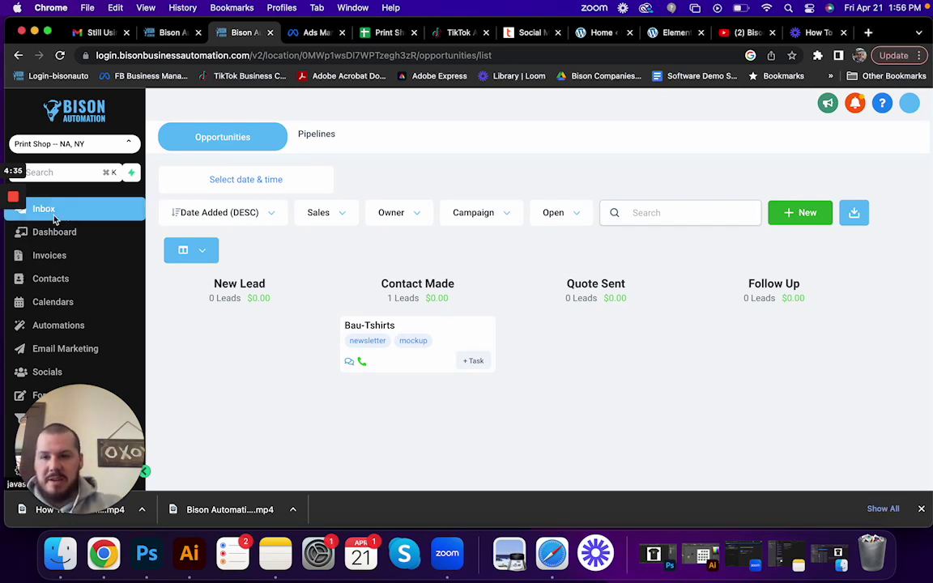
Open the T-shirt opportunity's contact, draft the SMS reply 'Okay we can do thes e', then delete it
click(370, 327)
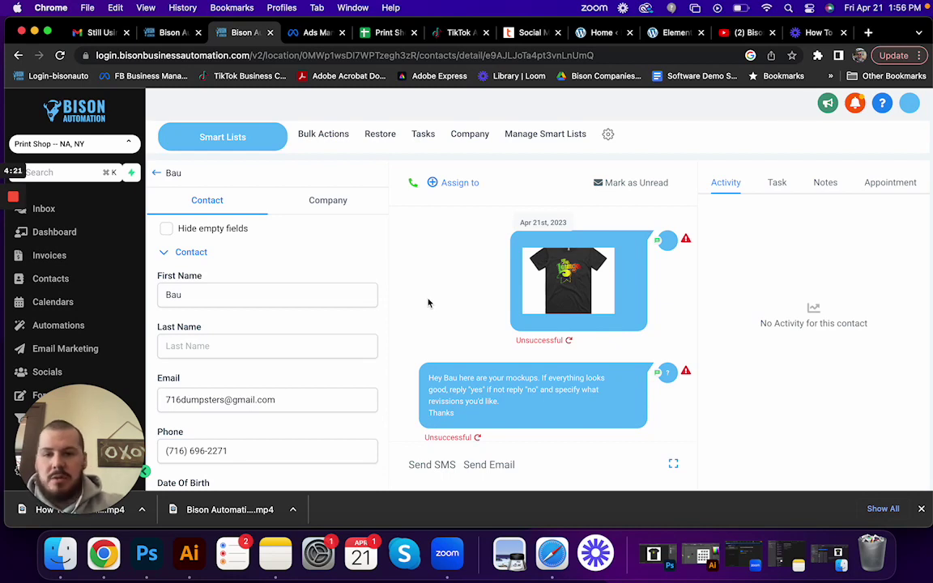
click(433, 466)
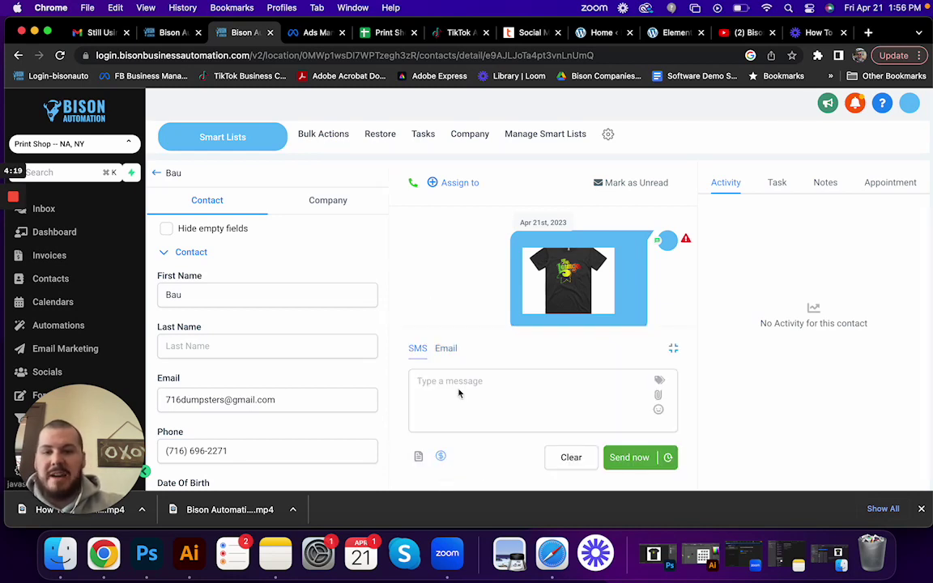
click(458, 393)
text(Okay w)
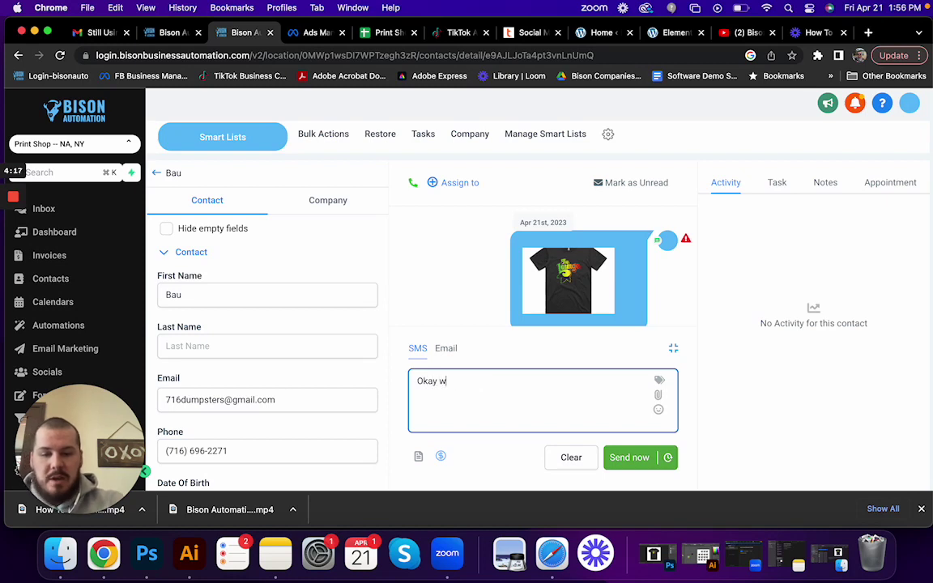
text(e can do thes efor 10.90 sound good?)
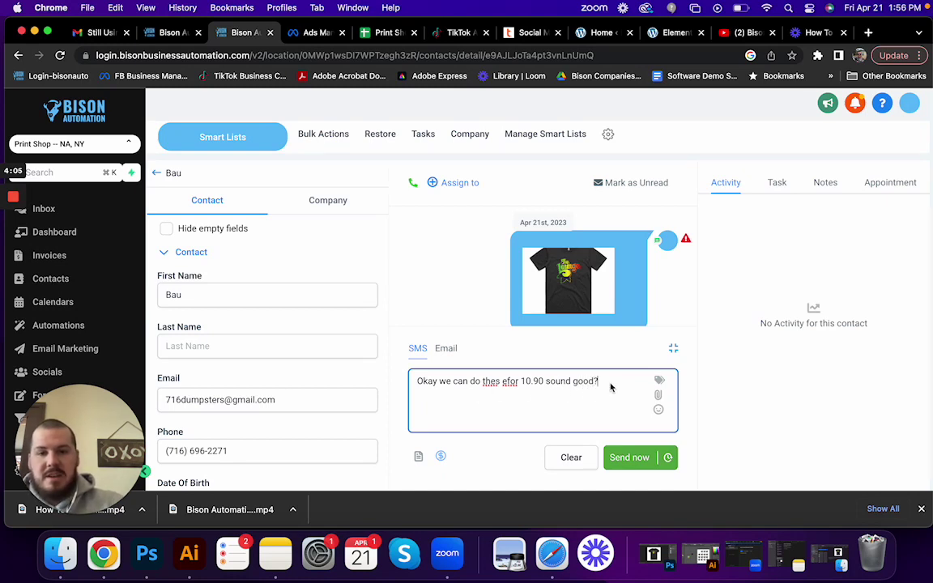
key(super+a)
key(BackSpace)
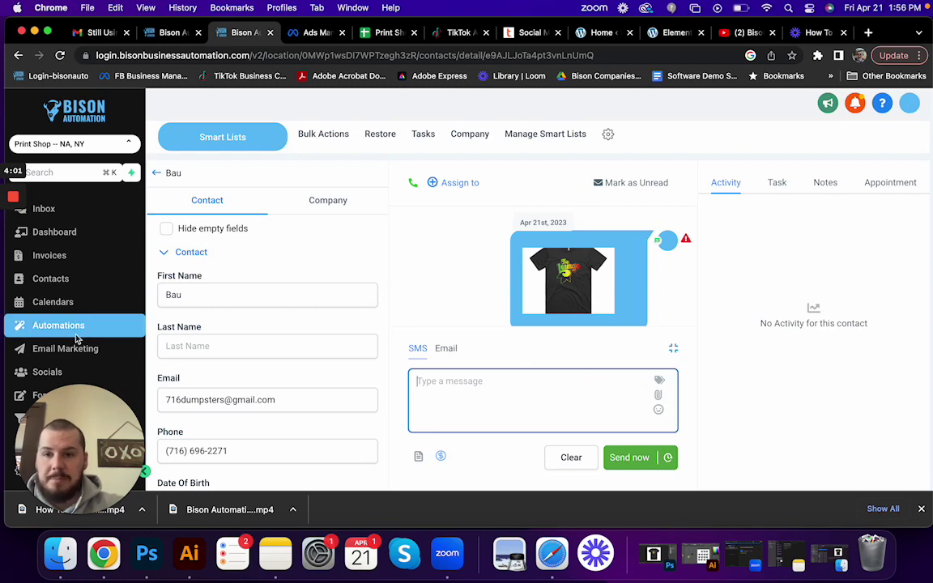
Leave the conversation and go to the Invoices section
scroll(87, 327, down, 3)
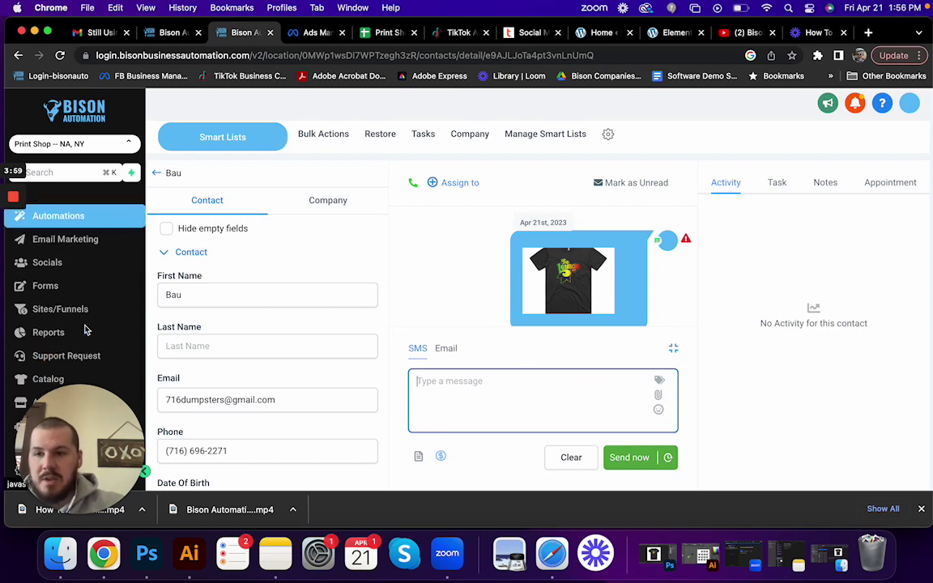
scroll(63, 300, up, 3)
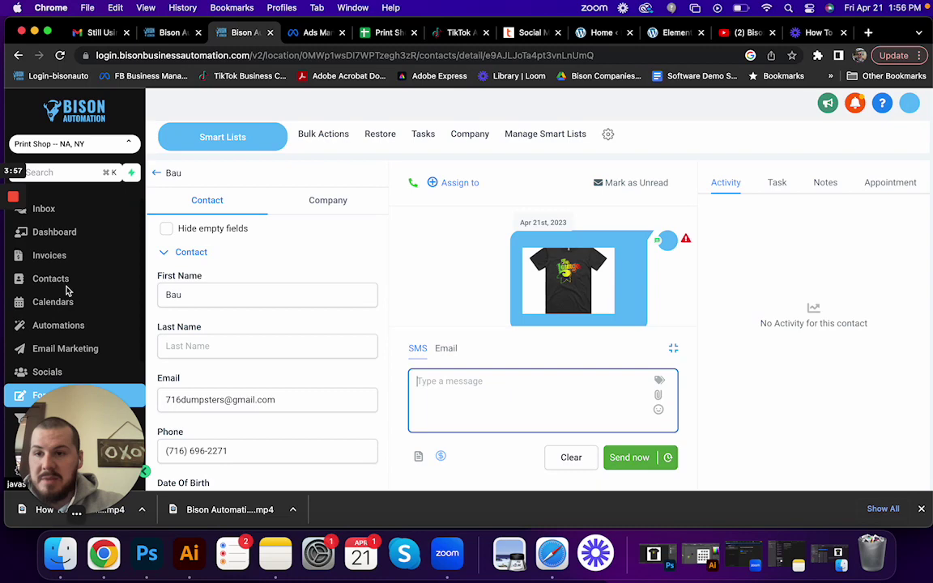
click(58, 262)
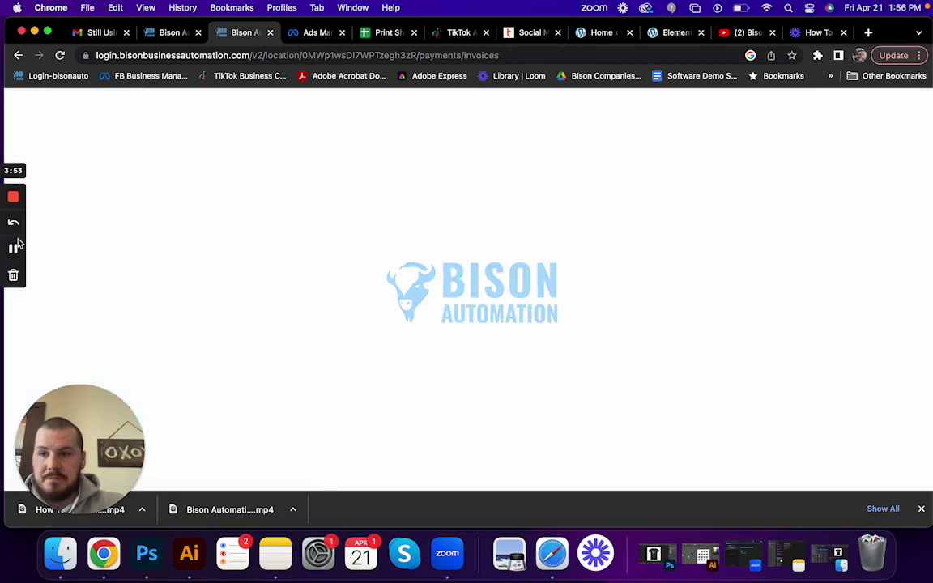
Start a brand-new invoice from the New menu
click(13, 251)
click(13, 251)
click(865, 196)
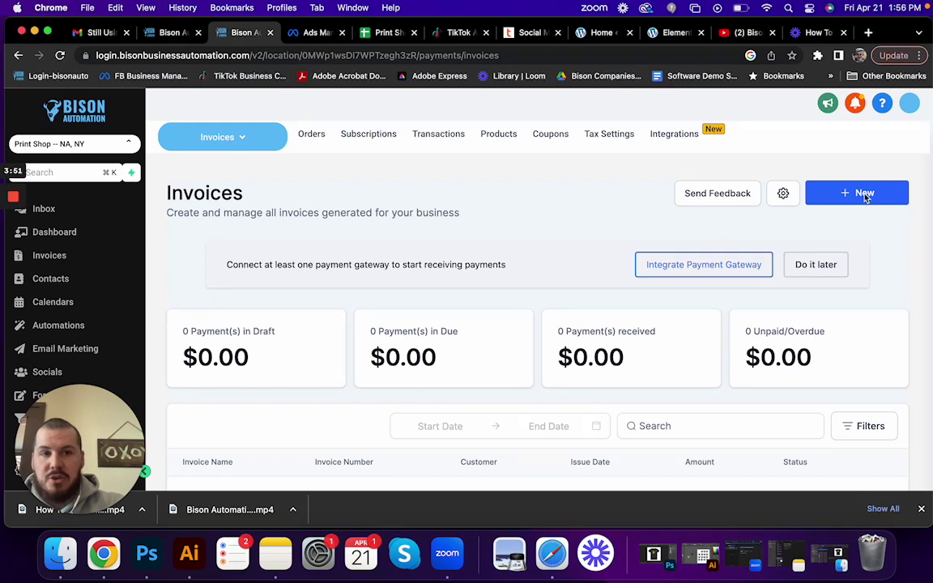
click(846, 192)
click(766, 234)
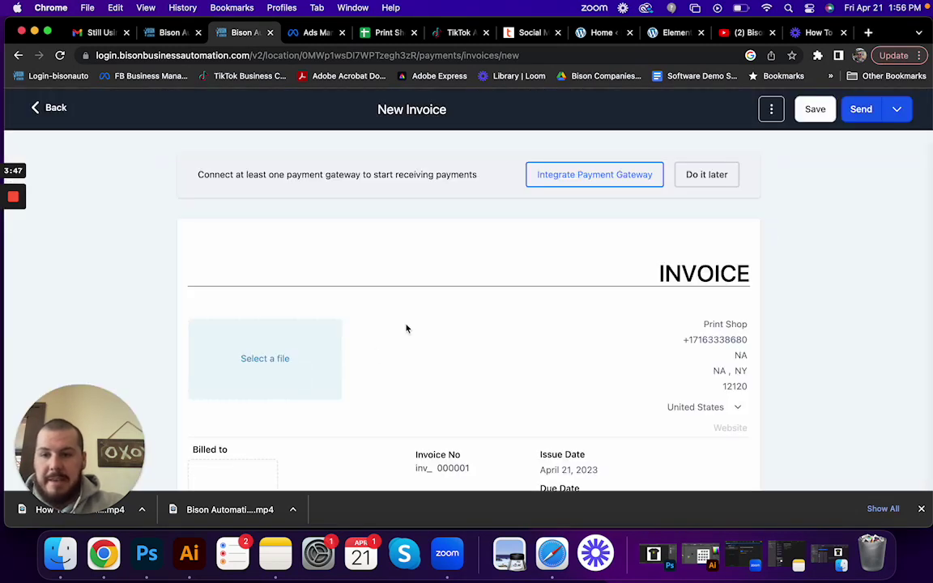
Add a Gildan 5000 line item and change its quantity from 1 to 50
scroll(380, 318, down, 6)
click(412, 379)
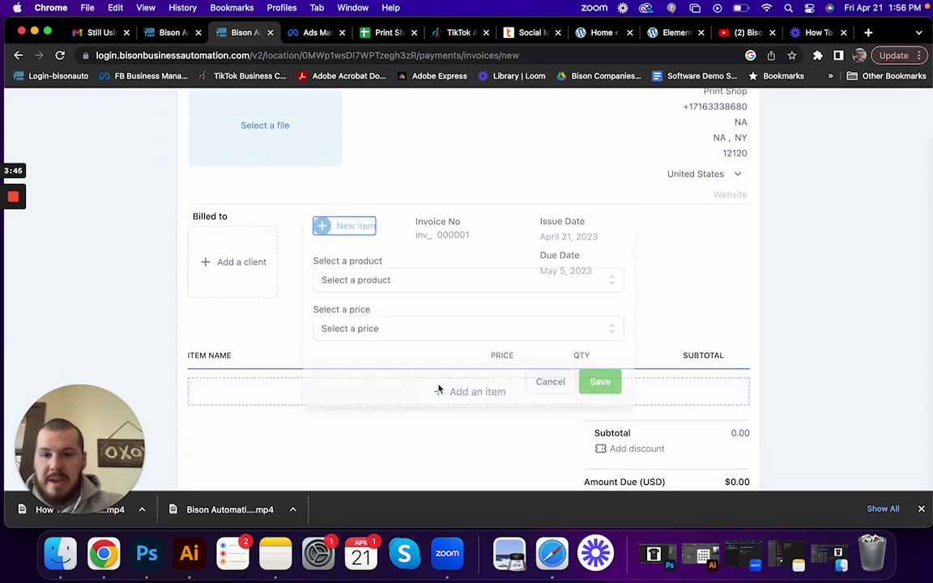
click(398, 274)
click(386, 329)
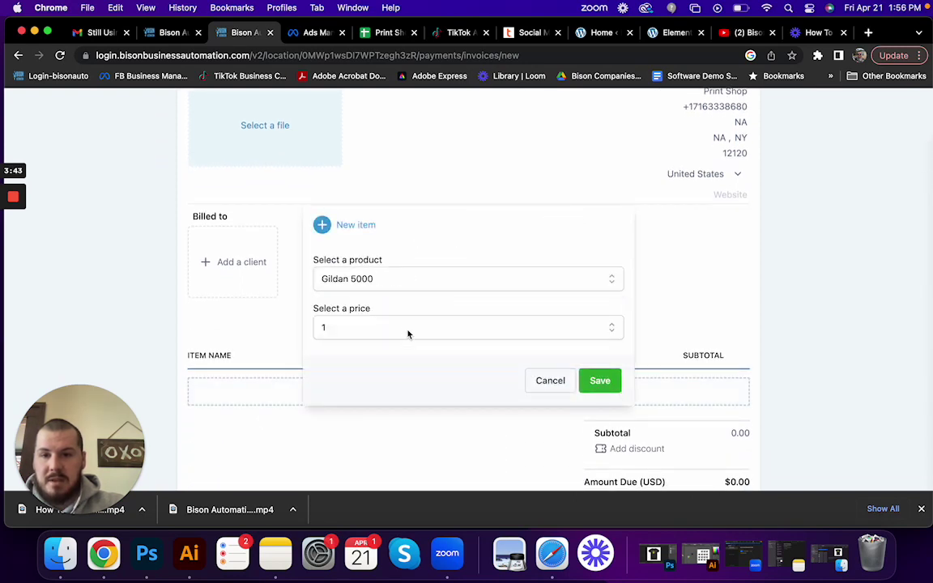
click(599, 381)
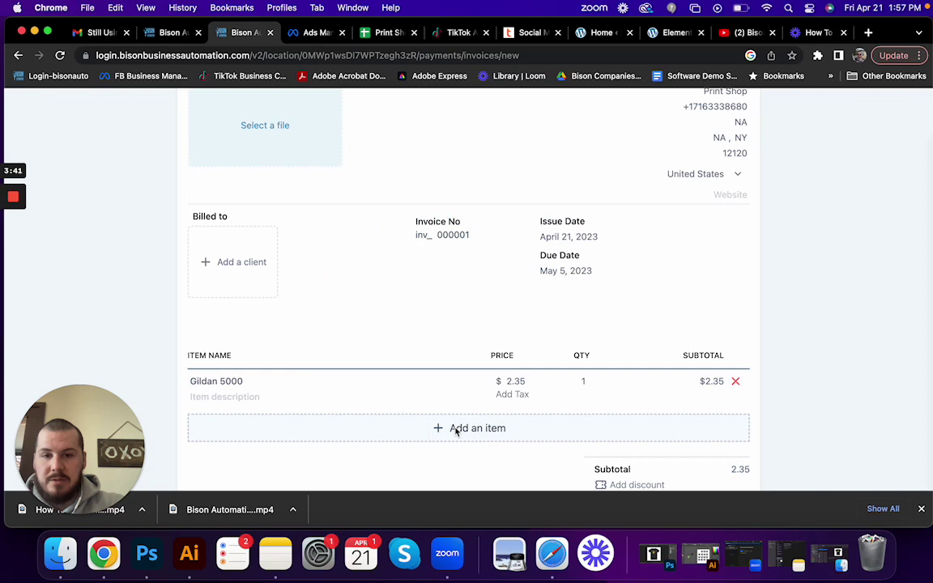
click(585, 382)
key(BackSpace)
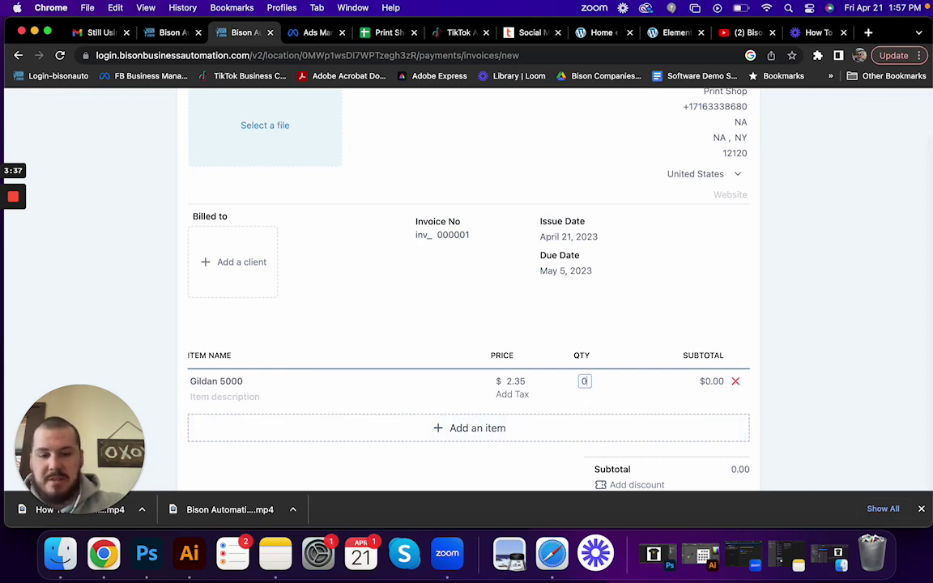
text(50)
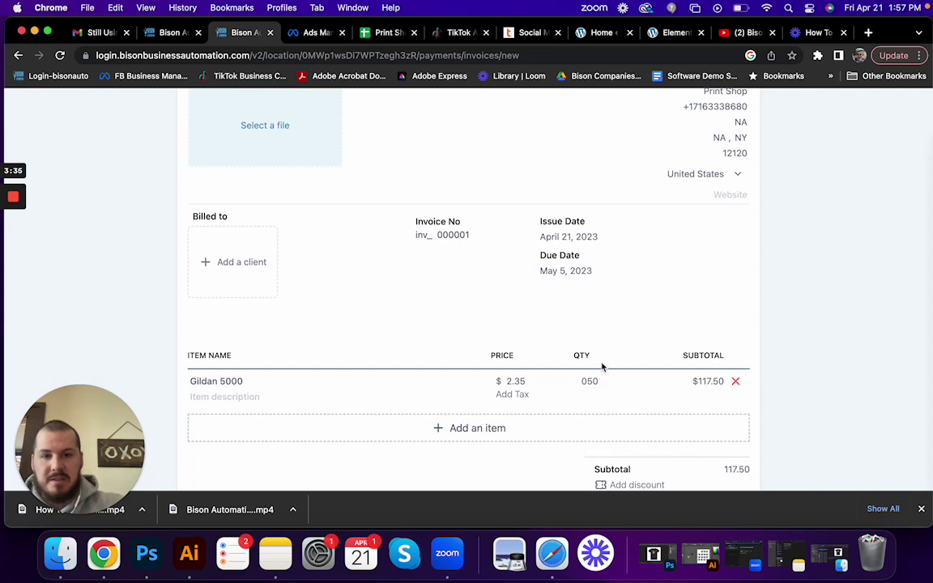
Bill the invoice to the existing client by searching 'bau' and picking the match
click(255, 275)
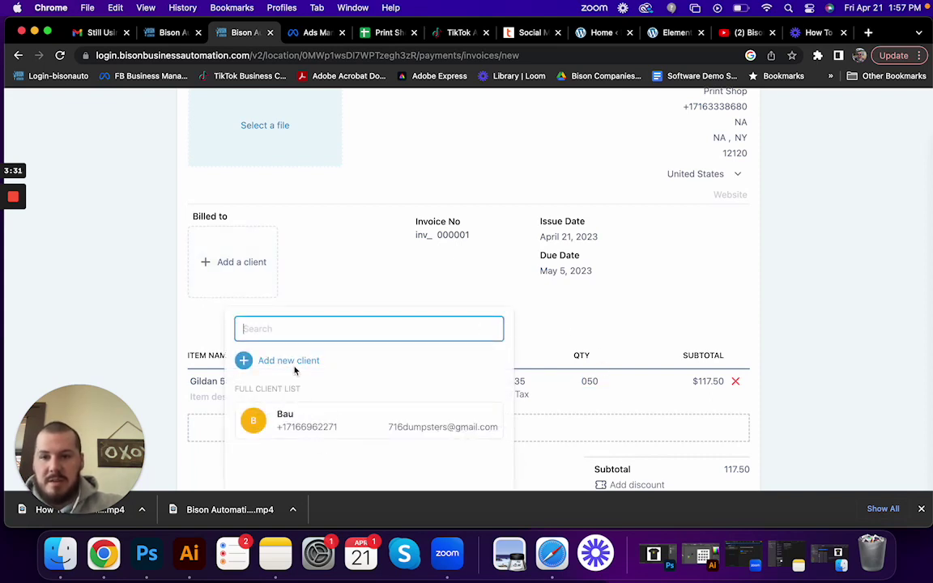
text(bau)
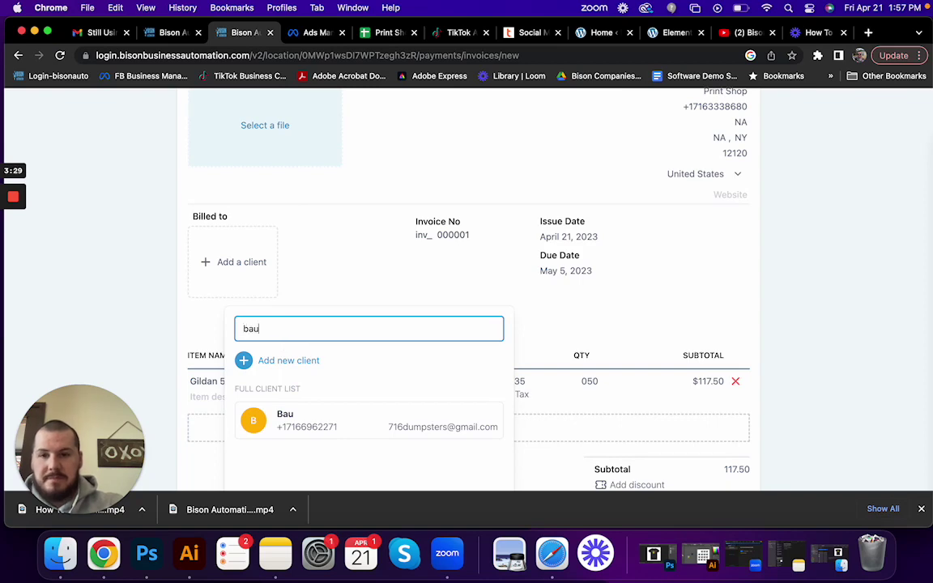
click(339, 418)
scroll(486, 341, down, 3)
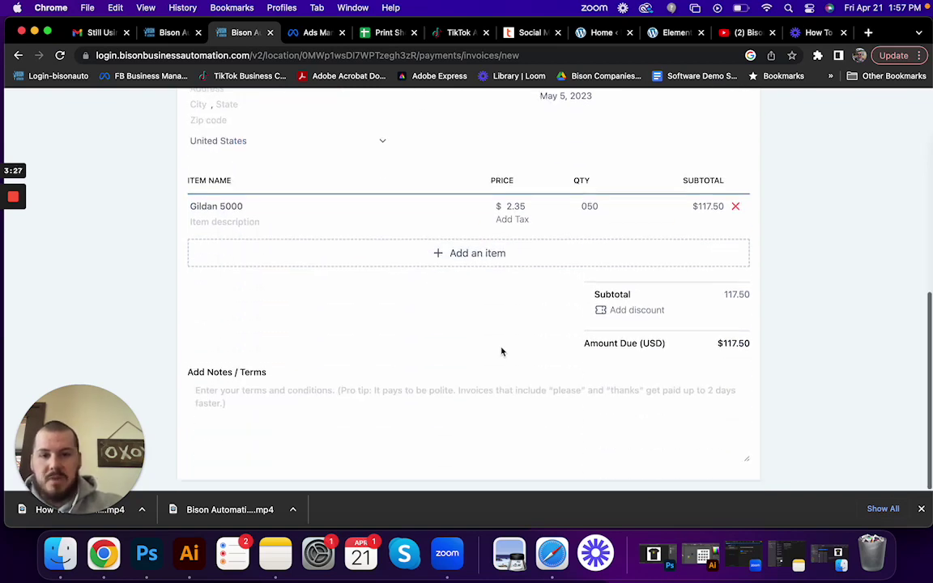
scroll(565, 355, up, 5)
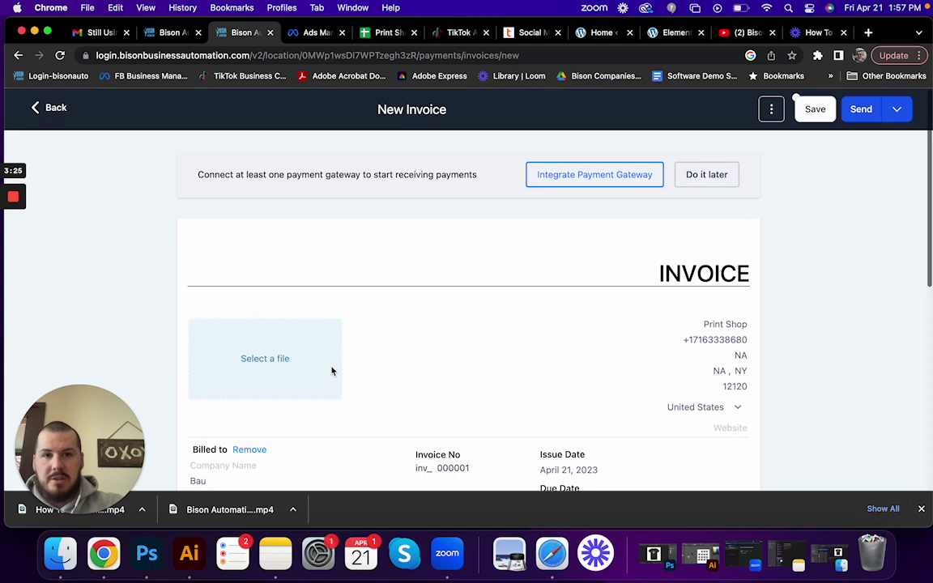
Save the $117.50 invoice and send it to the client by email and text
click(832, 113)
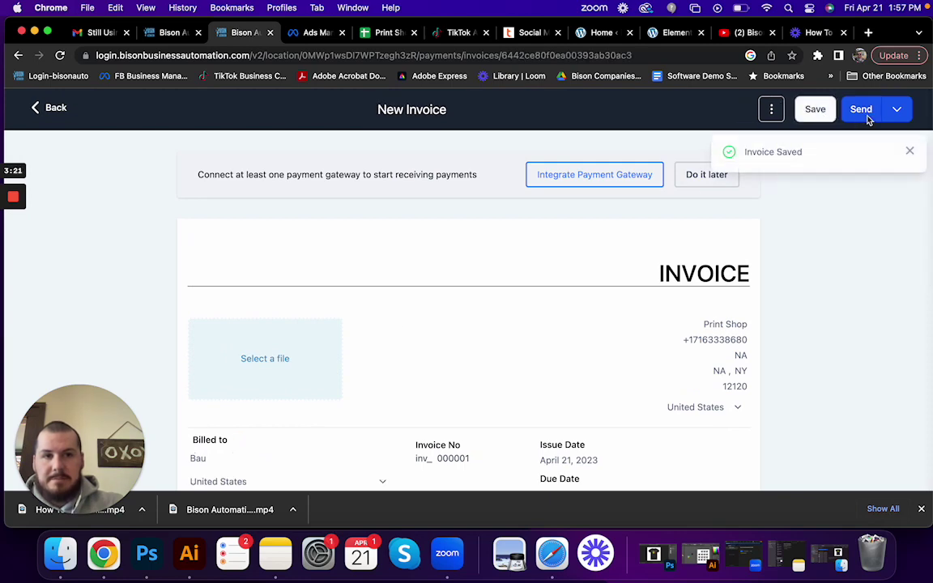
click(867, 118)
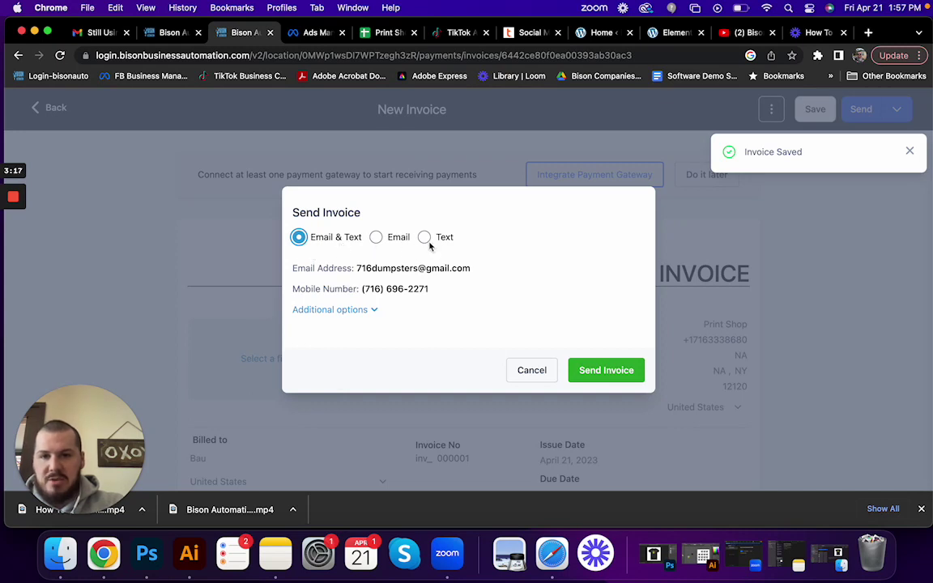
click(615, 372)
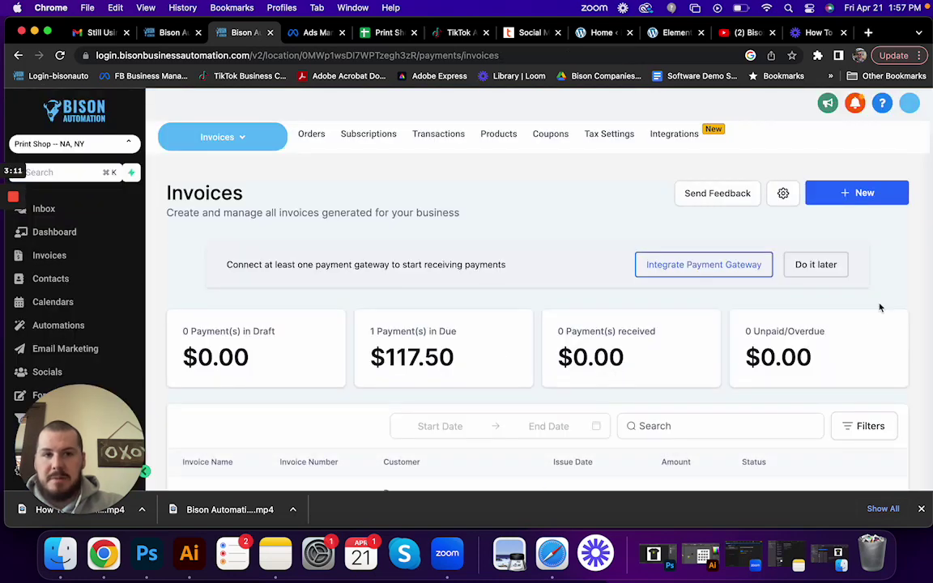
scroll(717, 372, down, 3)
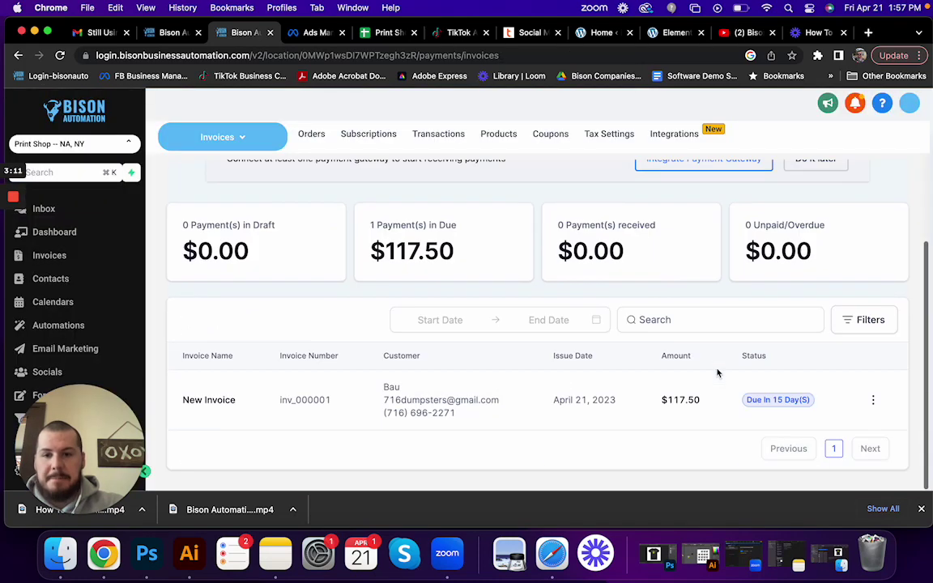
Copy the invoice's shareable link from its row actions menu
click(873, 400)
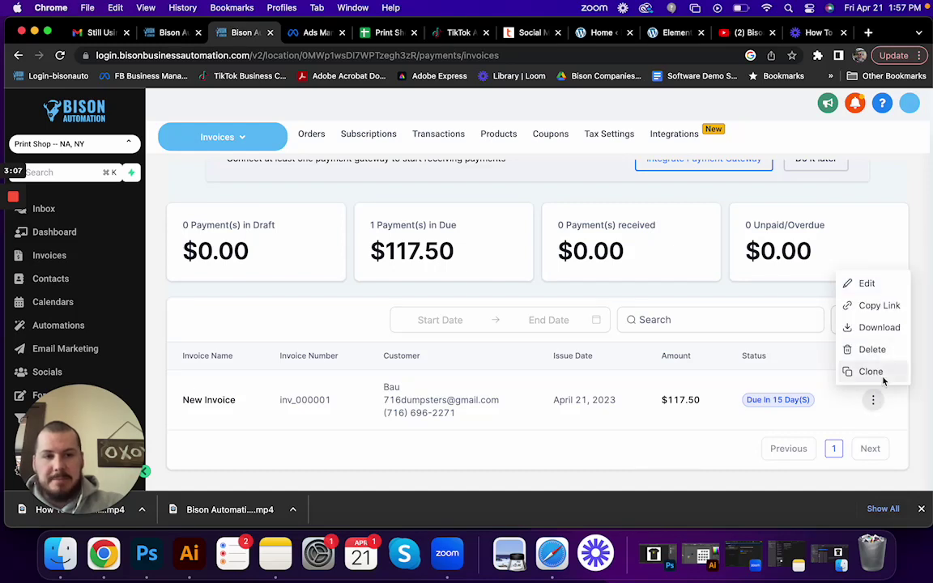
click(888, 307)
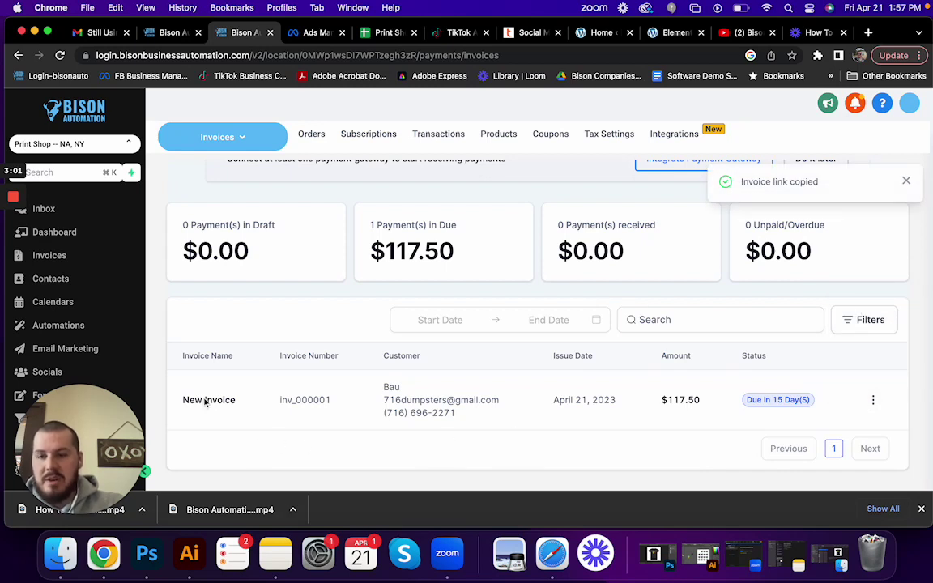
click(873, 400)
click(865, 308)
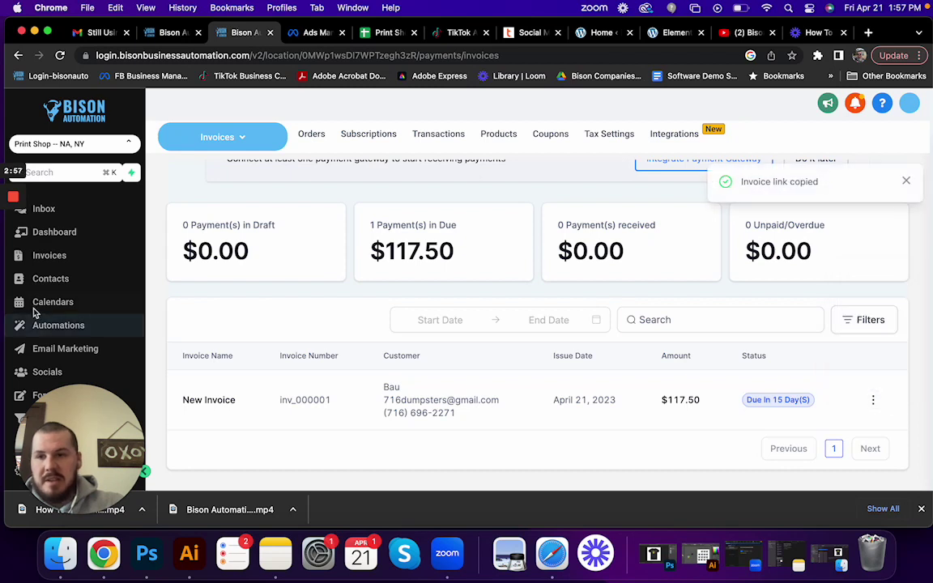
Draft an SMS greeting the client with 'here is your ordeer link' and the pasted invoice URL below
click(65, 208)
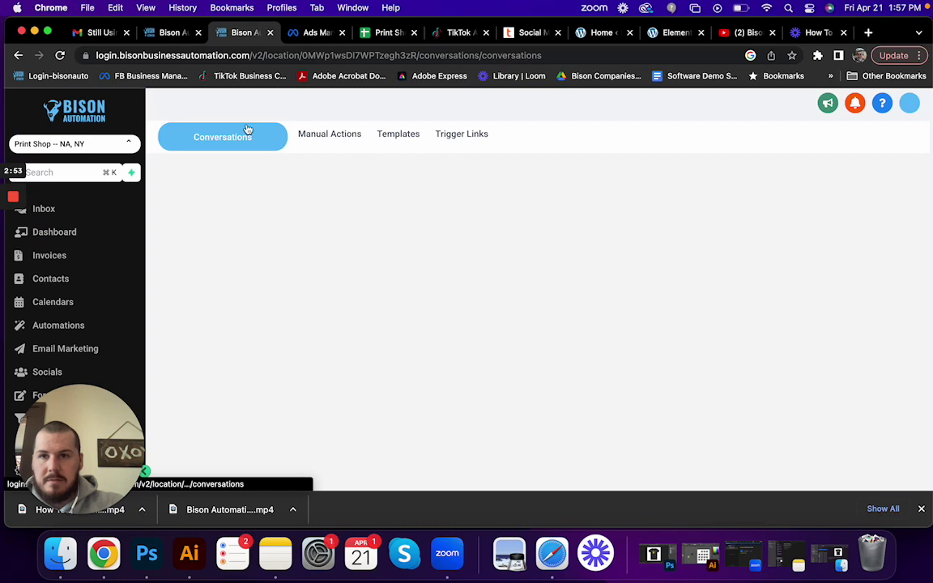
click(345, 172)
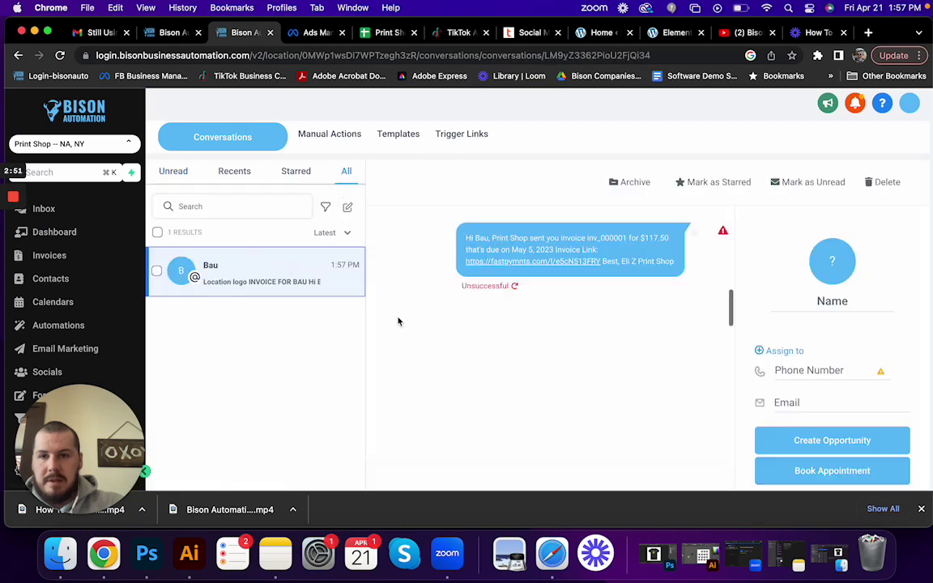
click(417, 466)
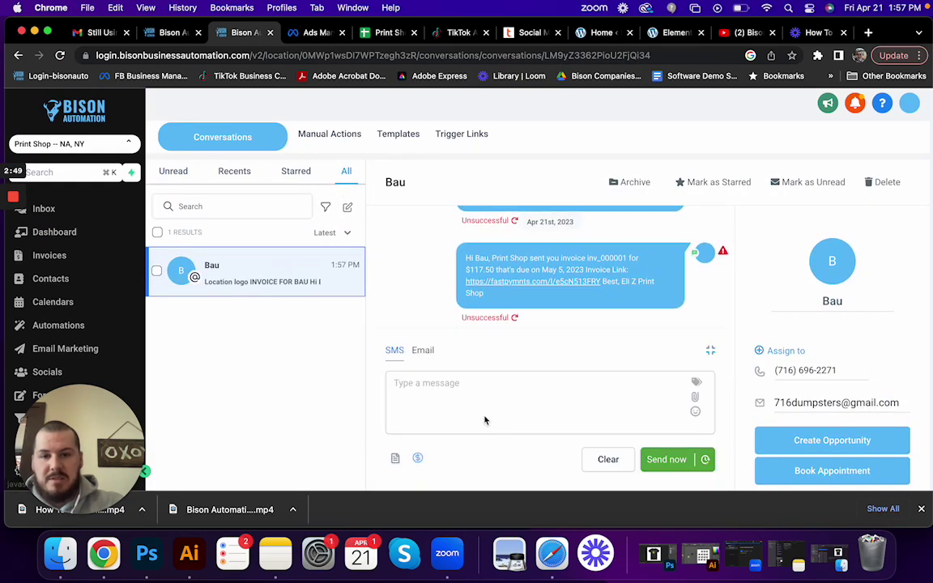
click(485, 418)
text(Hey beau)
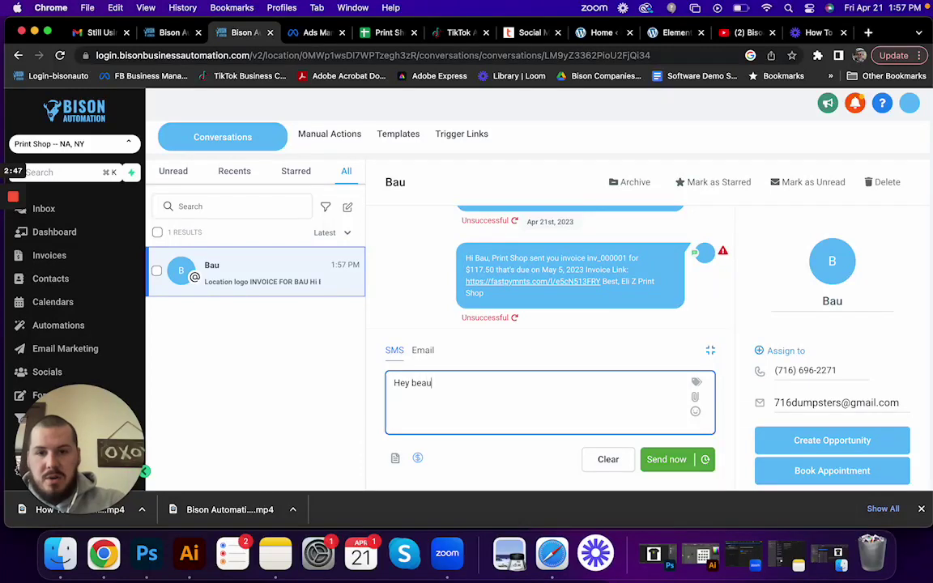
text( here is your)
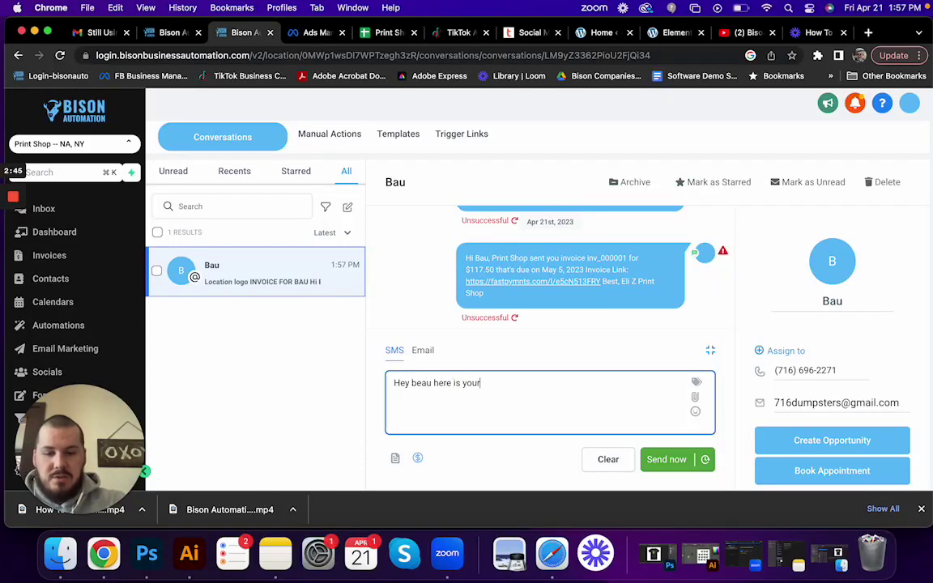
text( ordeer li)
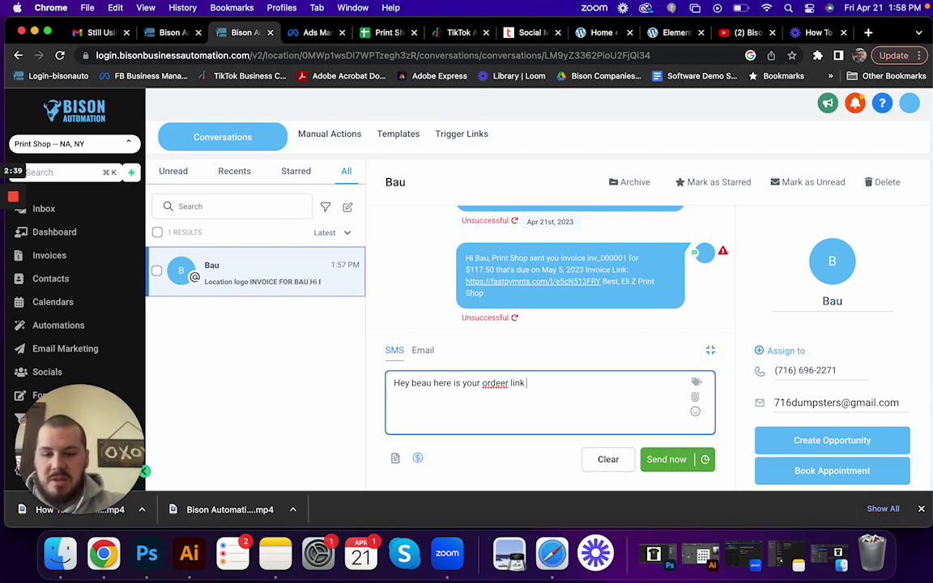
text(nk)
key(Return)
key(super+v)
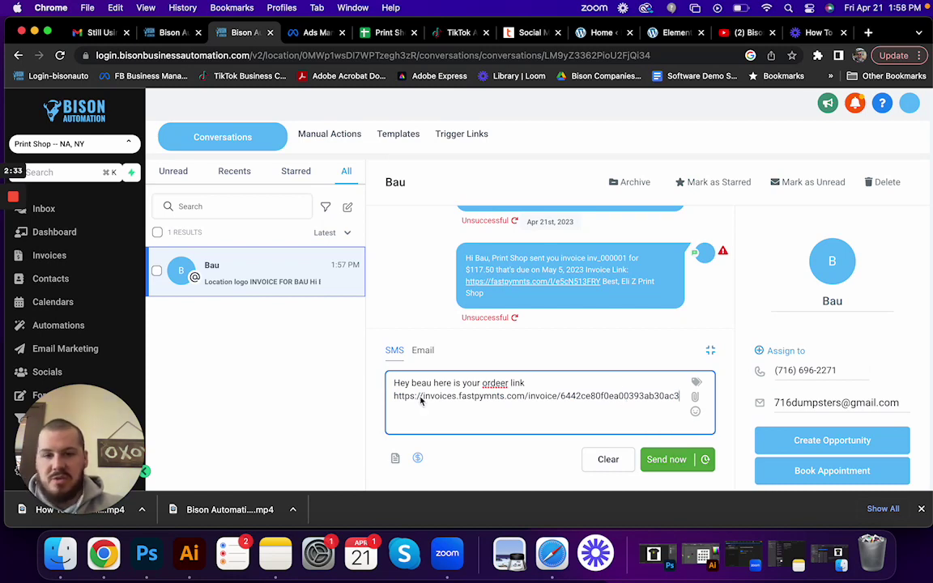
click(90, 236)
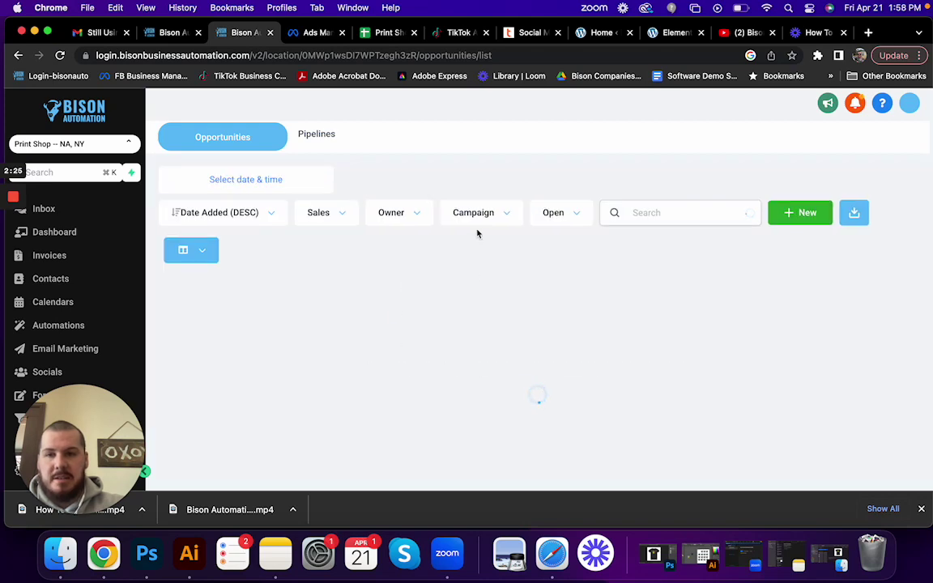
Edit the client's opportunity, setting Pipeline to Production and Stage to Needs Mockups/art, then update it
click(638, 329)
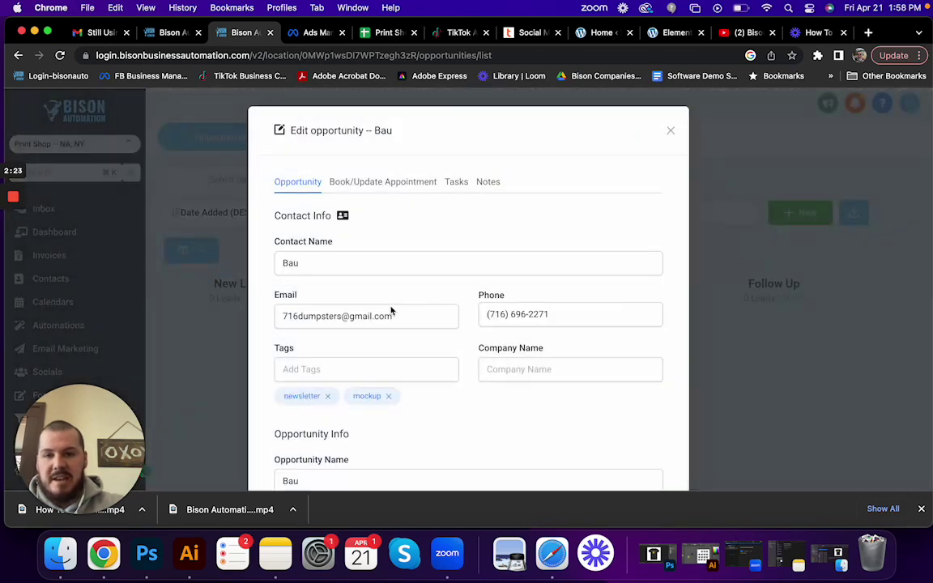
scroll(391, 311, down, 5)
click(409, 300)
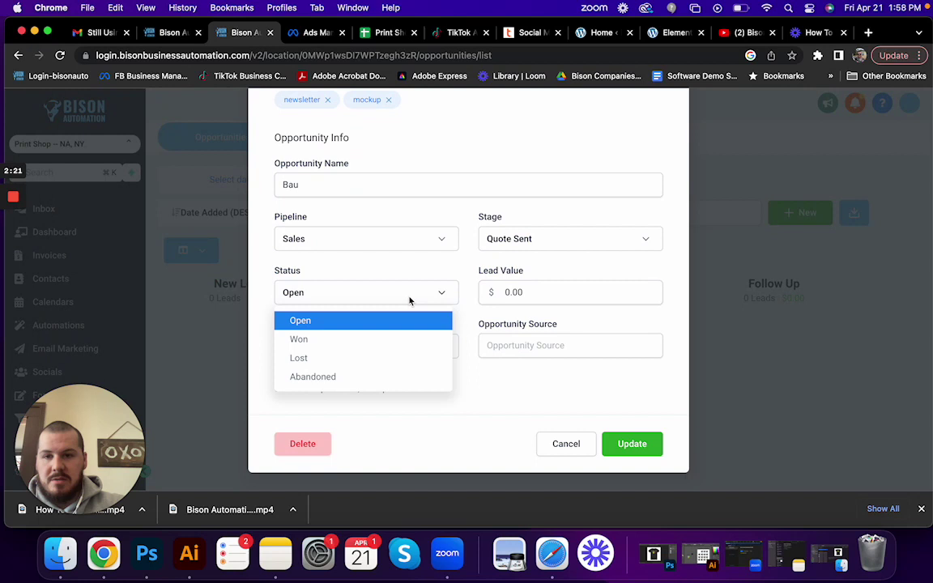
click(409, 300)
click(500, 241)
click(421, 243)
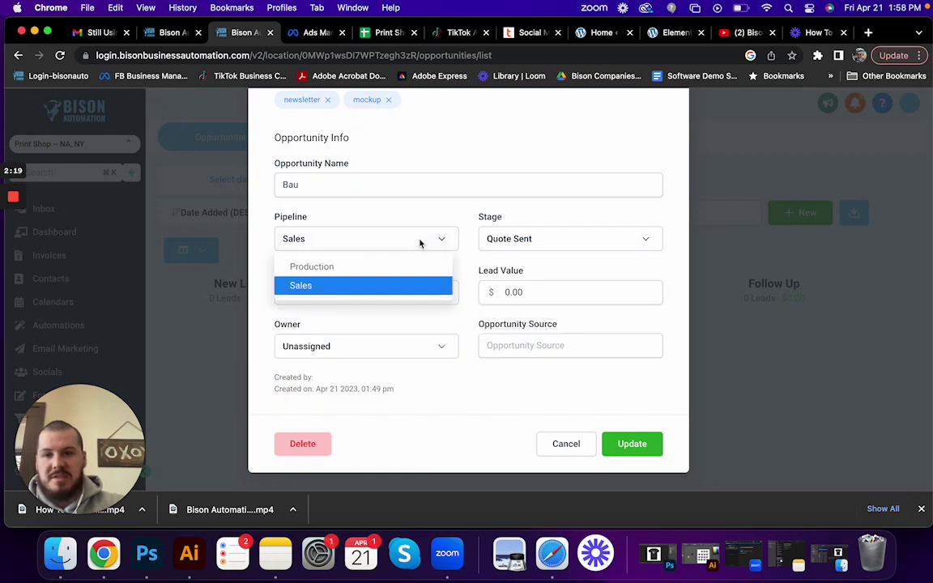
click(340, 270)
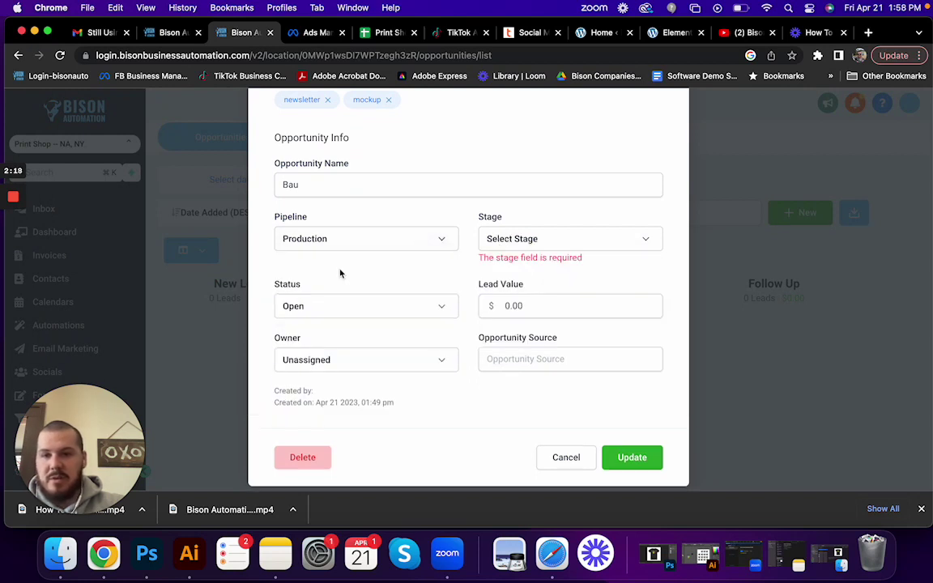
click(555, 244)
click(532, 268)
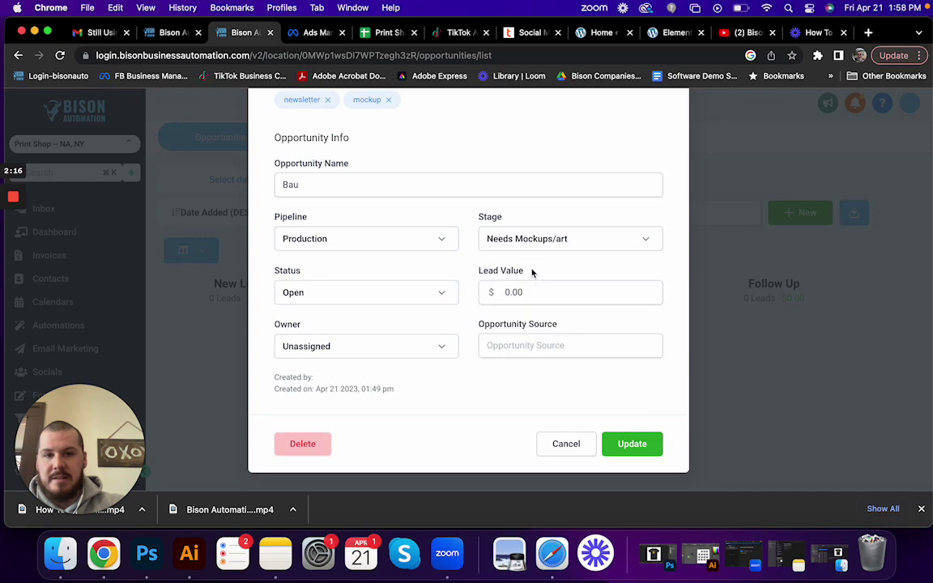
click(636, 444)
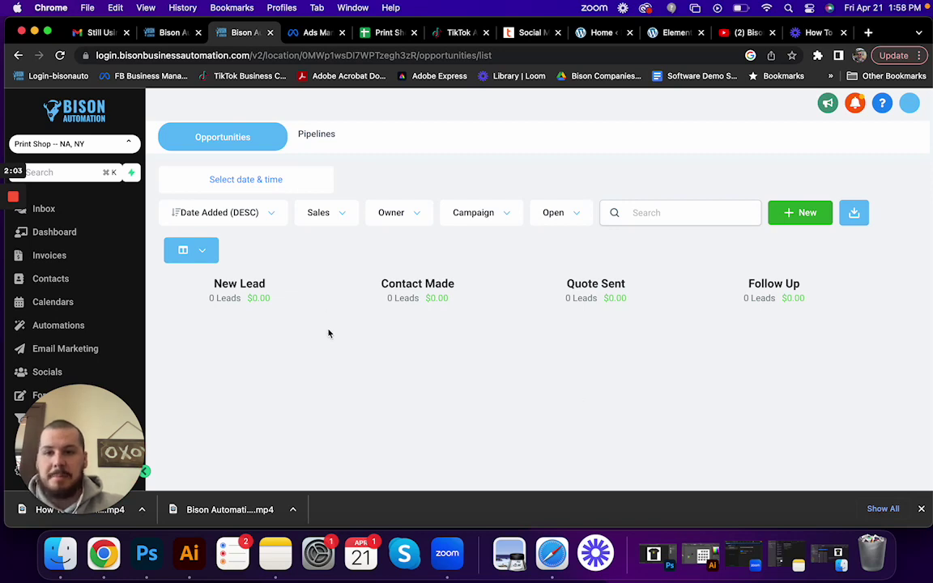
Show the Production pipeline on the board and open the client's contact record
click(337, 213)
click(336, 244)
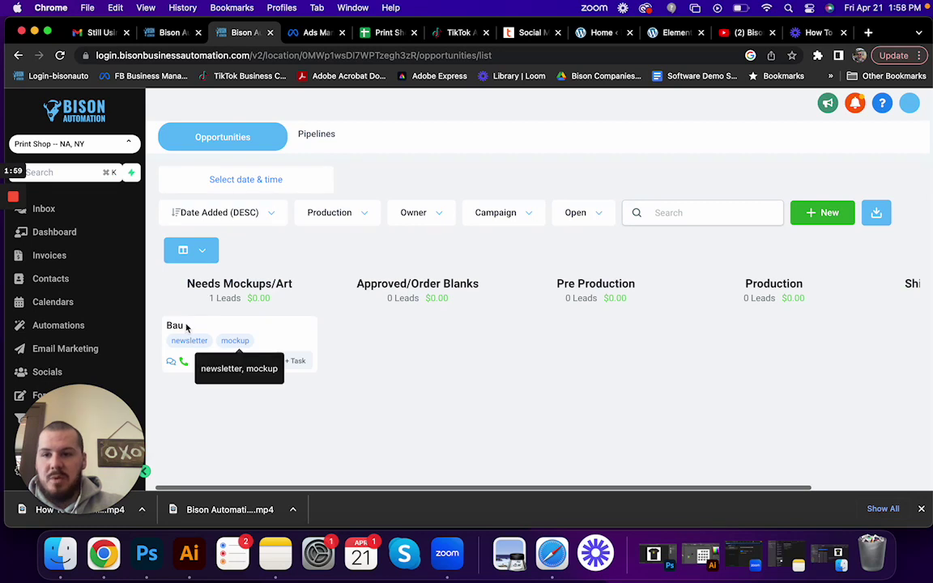
click(183, 326)
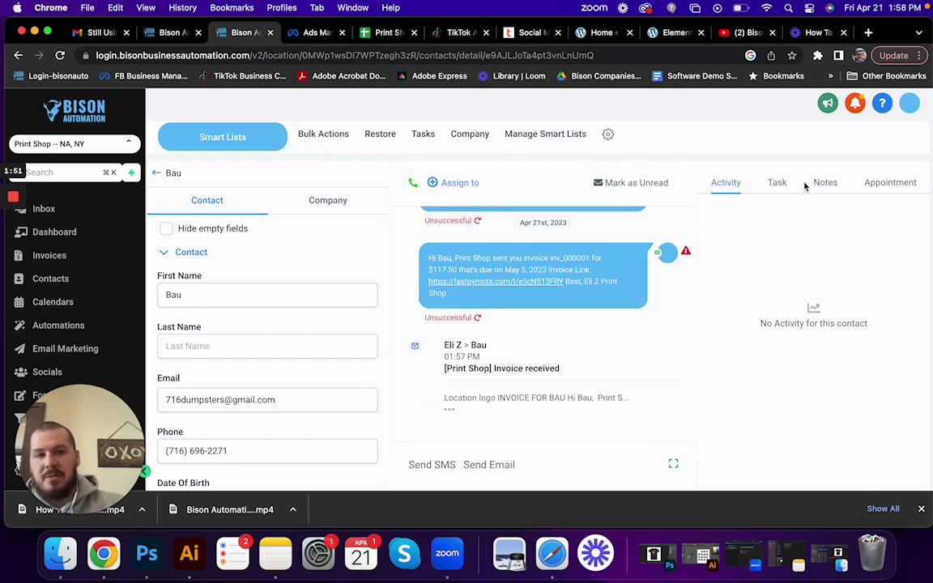
Check the contact's notes, open the saved invoice link, and return to the contact's tags
click(829, 183)
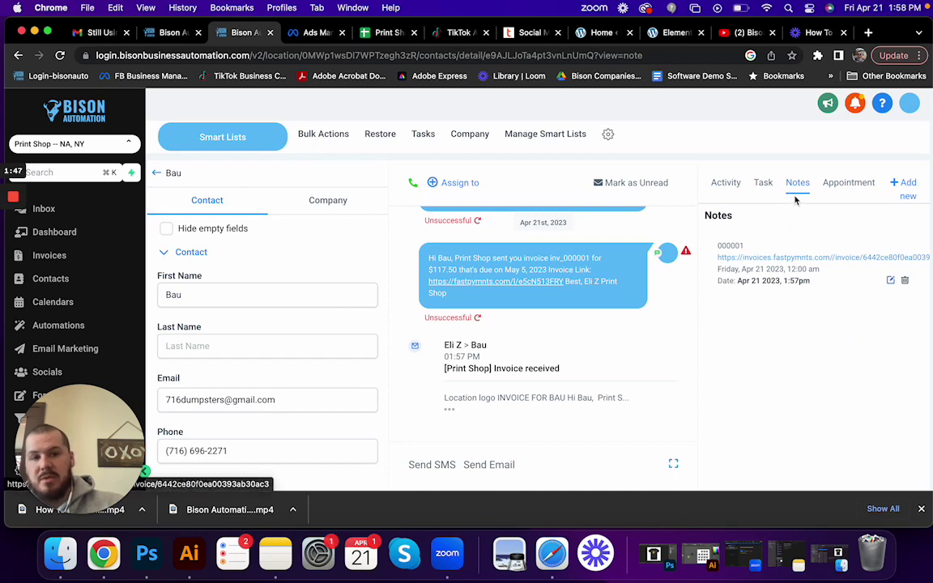
click(738, 256)
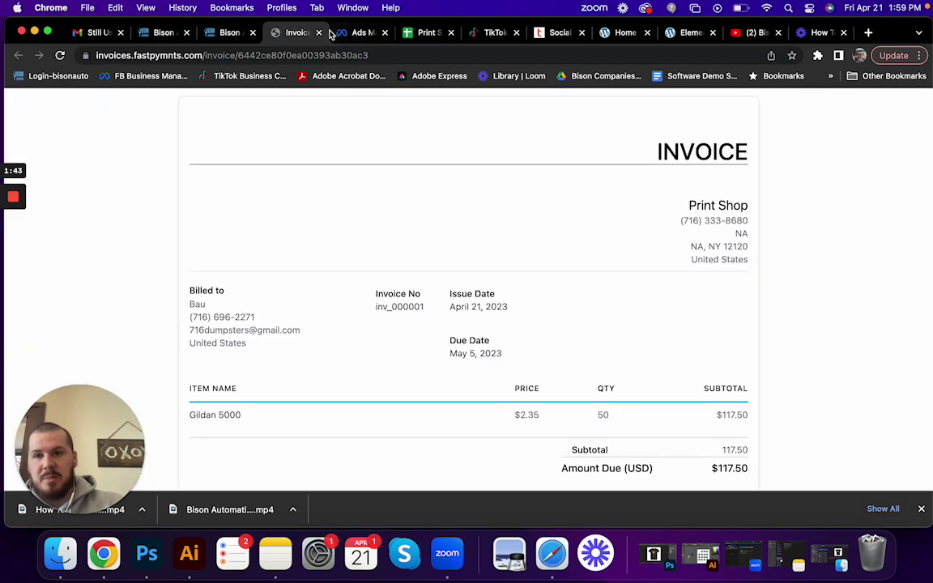
click(319, 32)
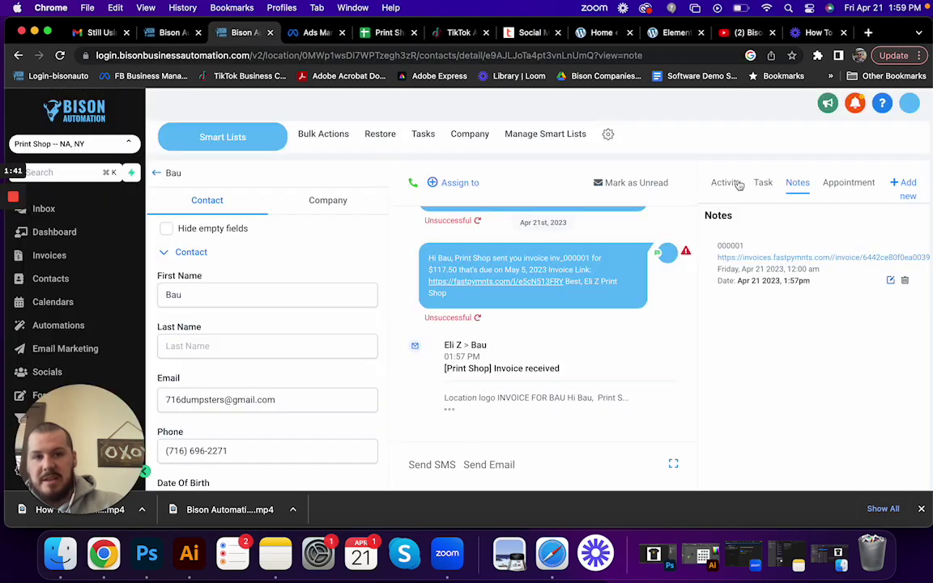
scroll(310, 322, down, 1)
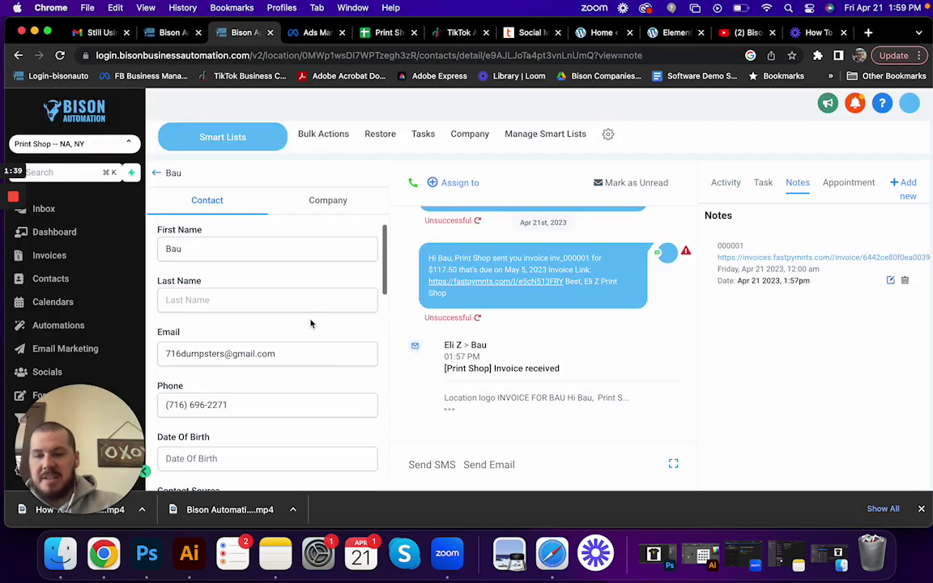
scroll(310, 322, up, 1)
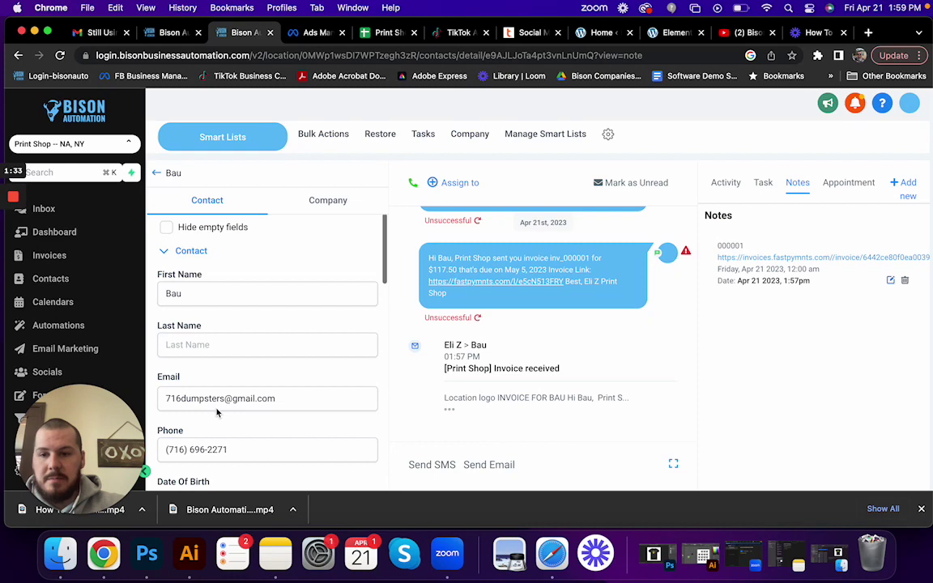
scroll(216, 414, down, 10)
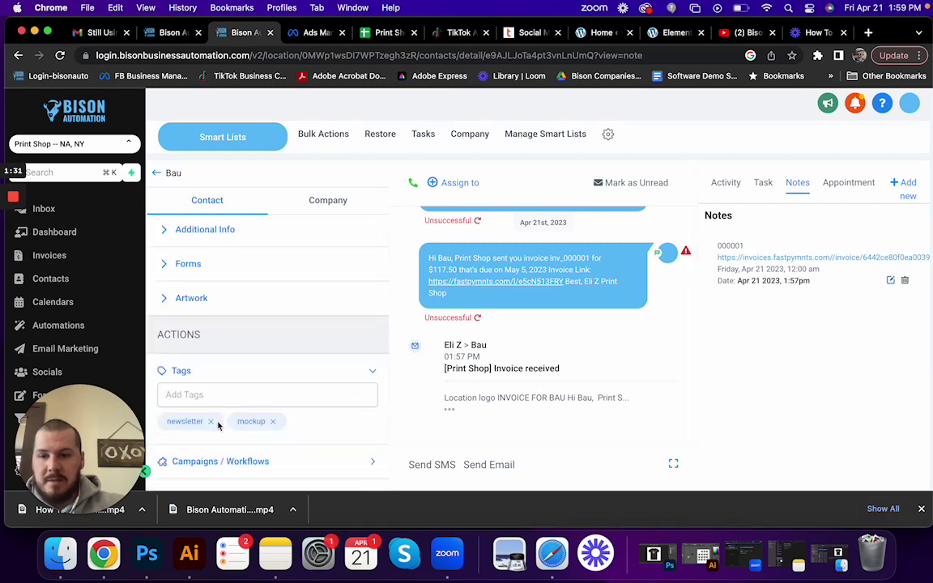
Remove the mockup tag and text the client the attached T-shirt mockup screenshot
click(272, 421)
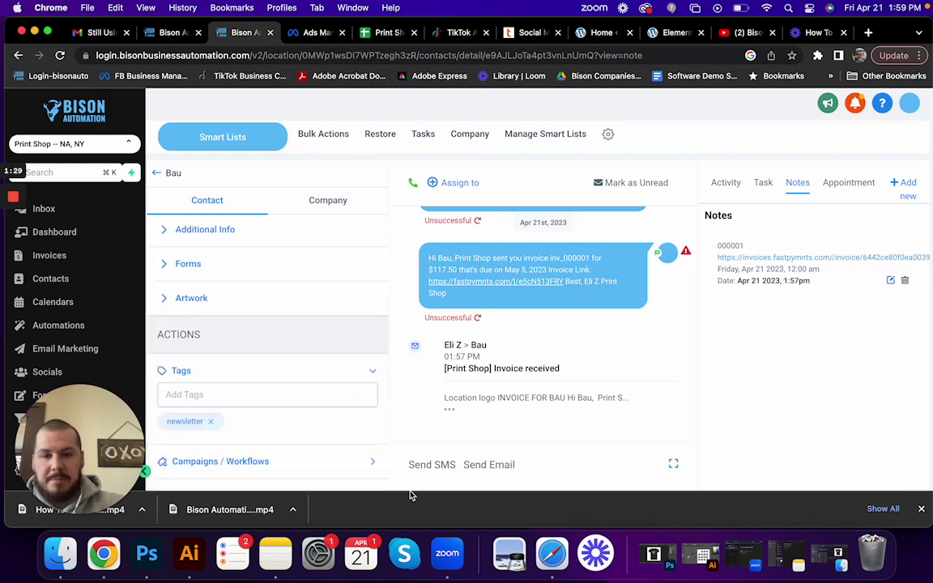
click(433, 465)
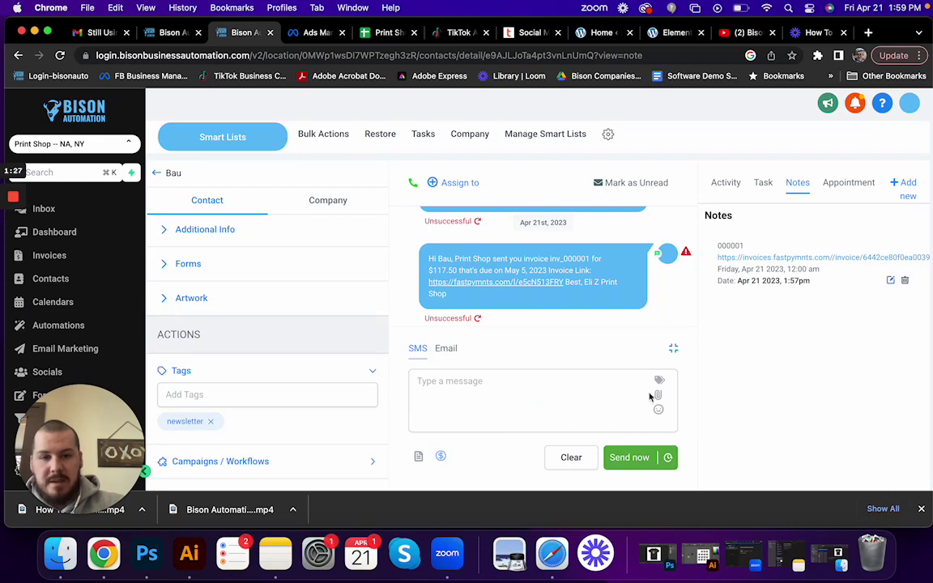
click(658, 395)
click(231, 151)
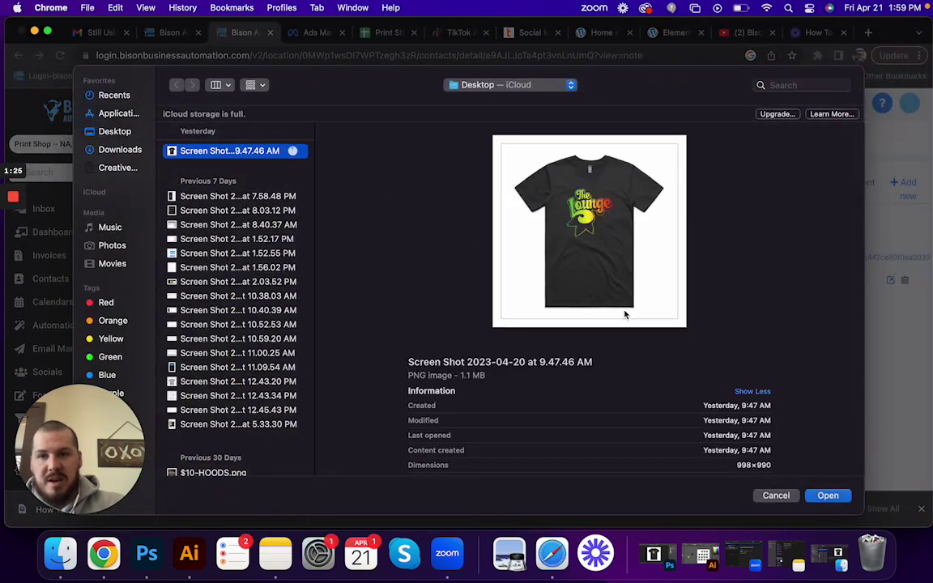
click(827, 496)
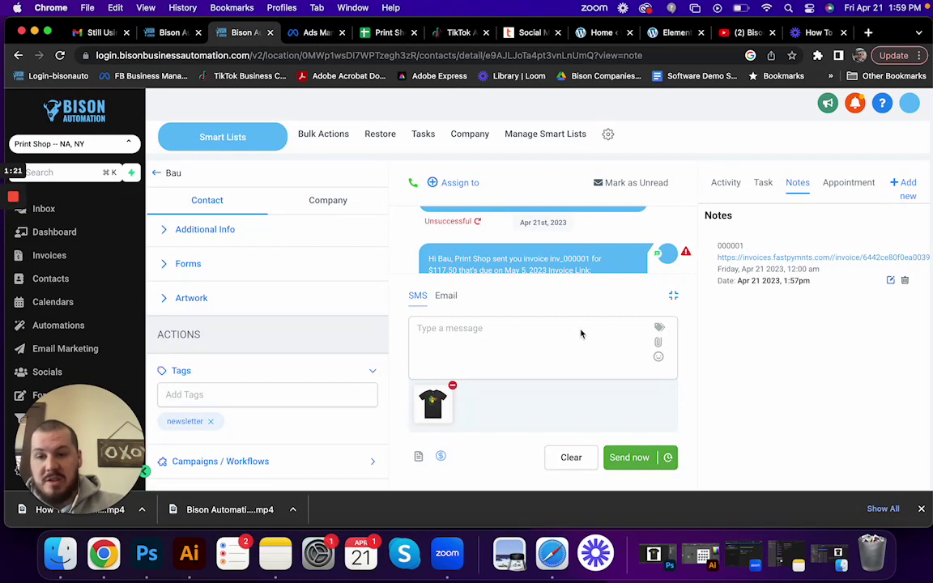
click(622, 458)
click(217, 397)
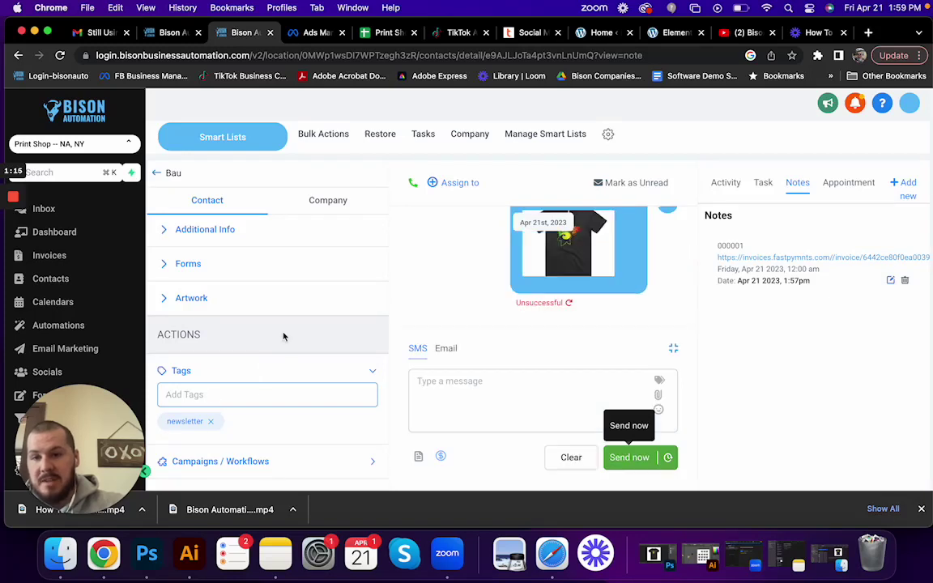
Add the 'mockup' tag back to the client's contact
scroll(279, 333, up, 10)
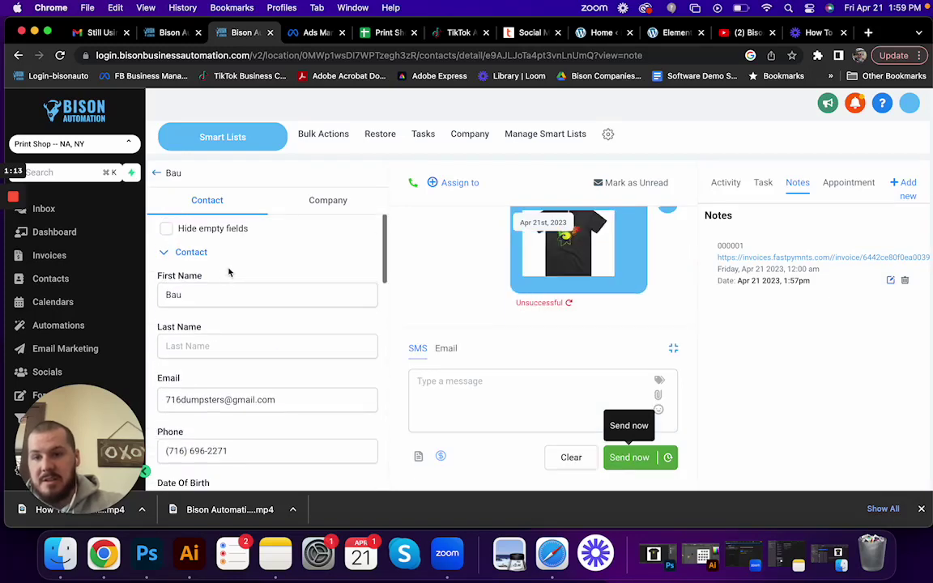
click(166, 247)
scroll(176, 256, down, 5)
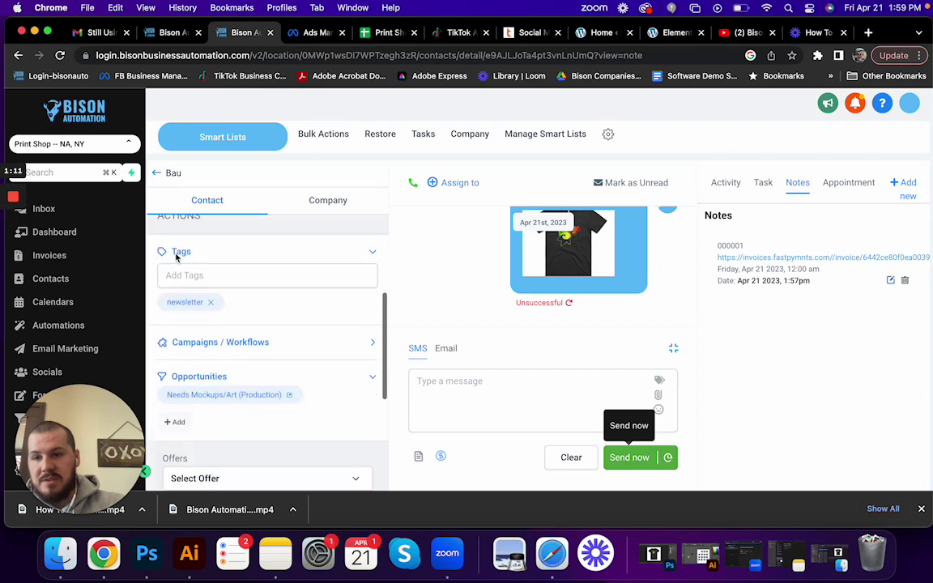
click(207, 276)
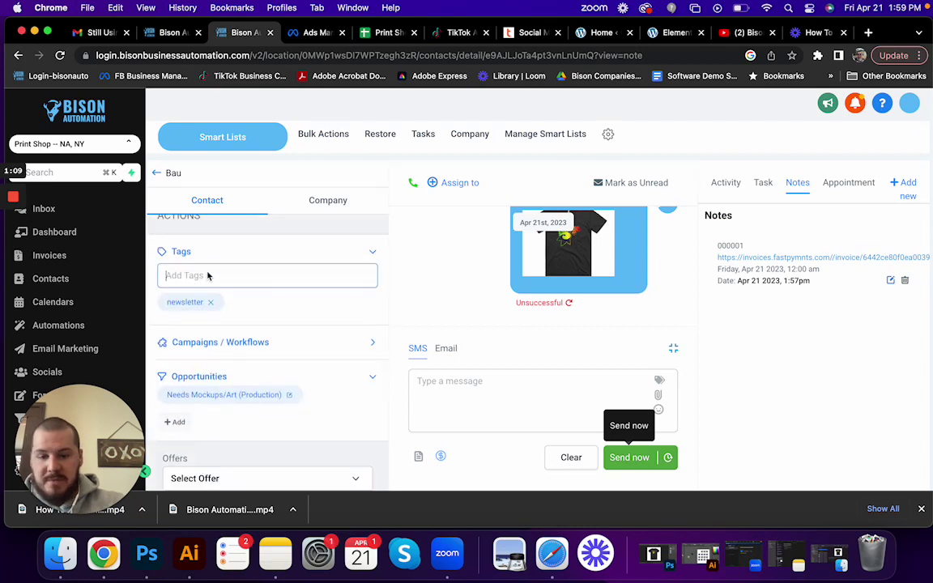
text(mock)
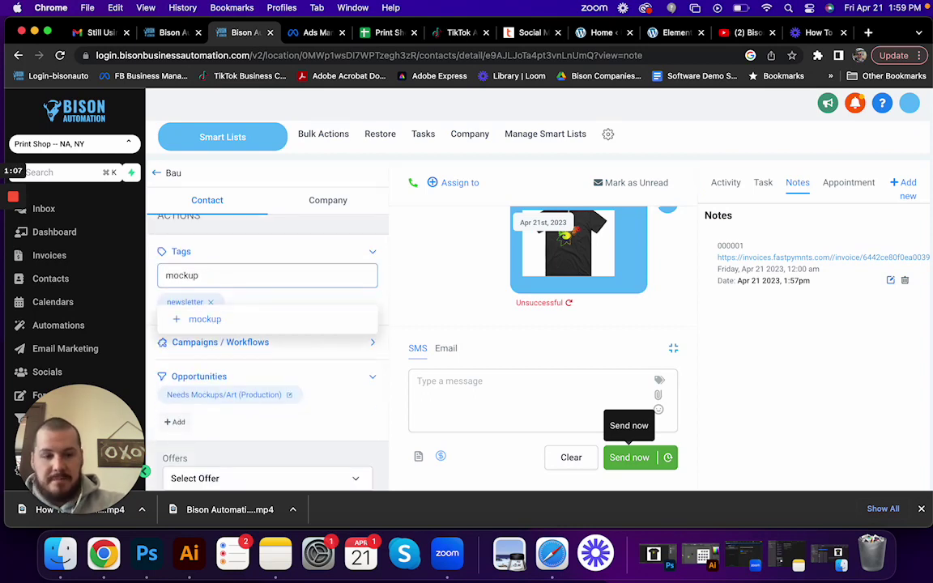
text(up)
click(204, 320)
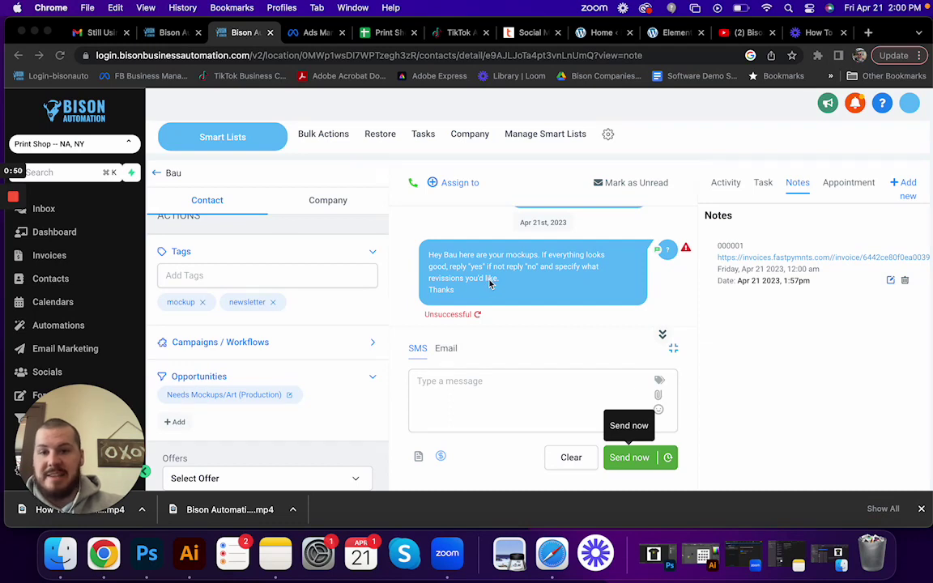
Drag the client's card into Approved/Order Blanks, then review the opportunity's Notes tab
click(81, 233)
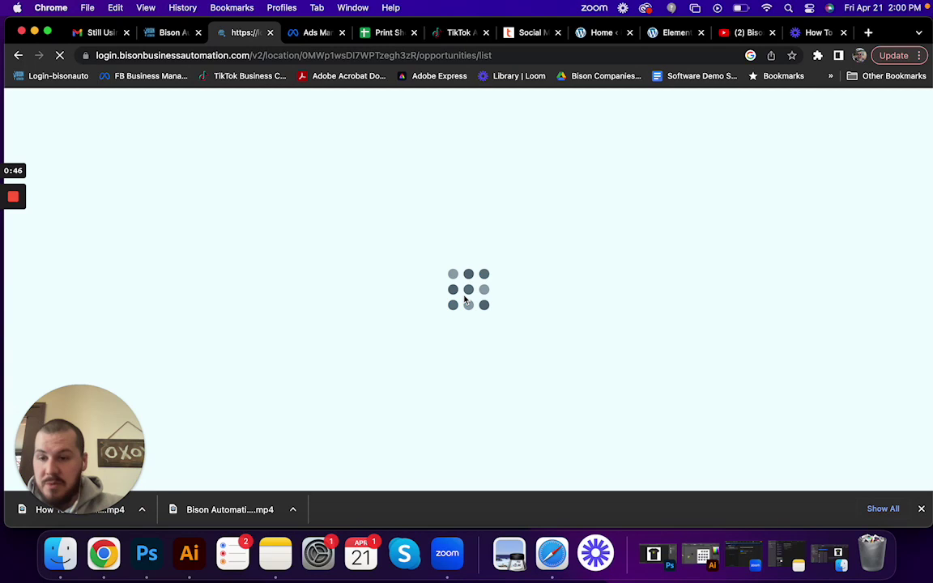
mouse_move(21, 184)
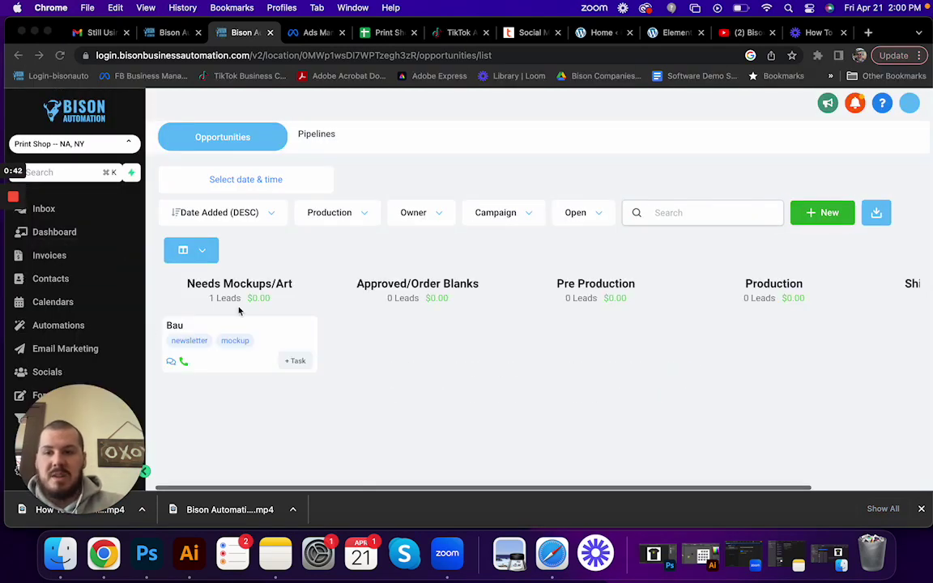
click(255, 304)
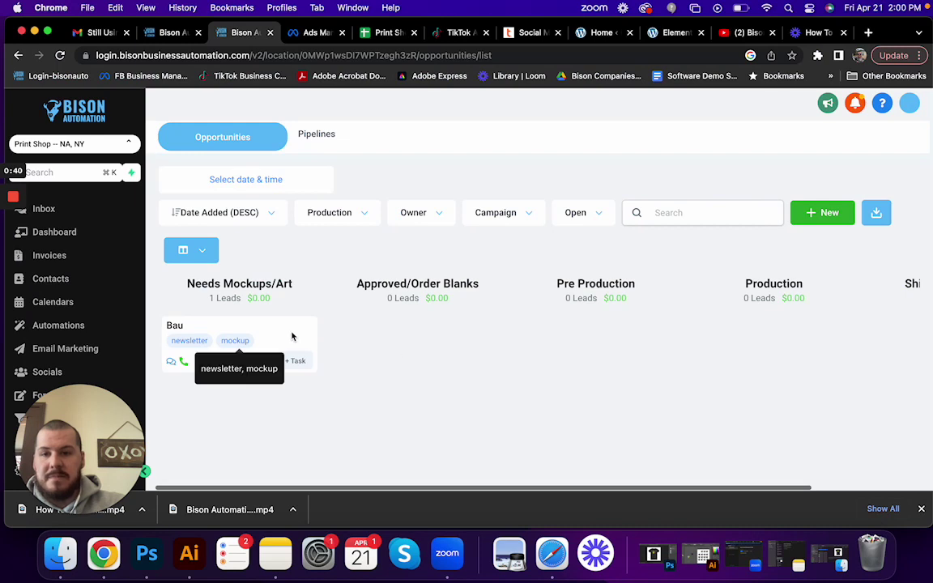
drag(293, 336, 433, 340)
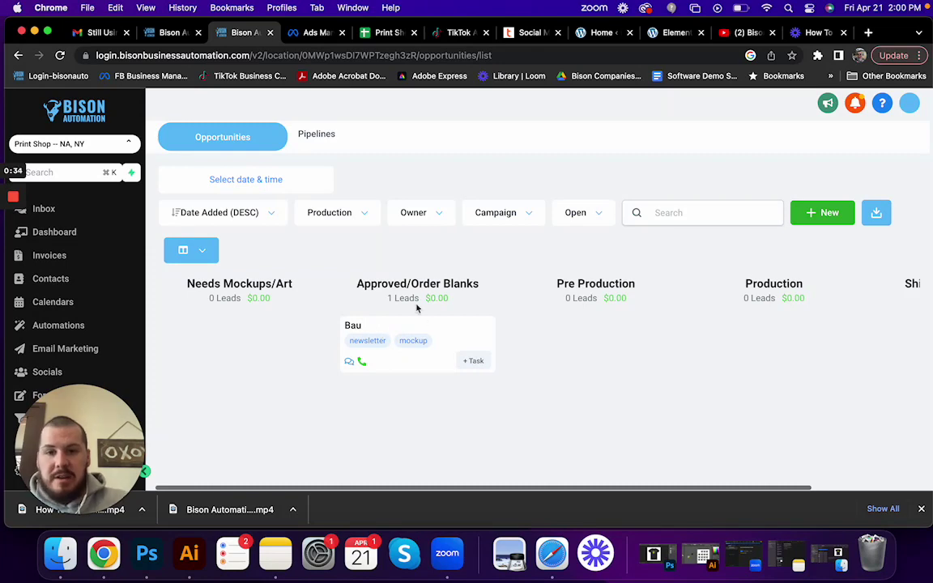
click(466, 333)
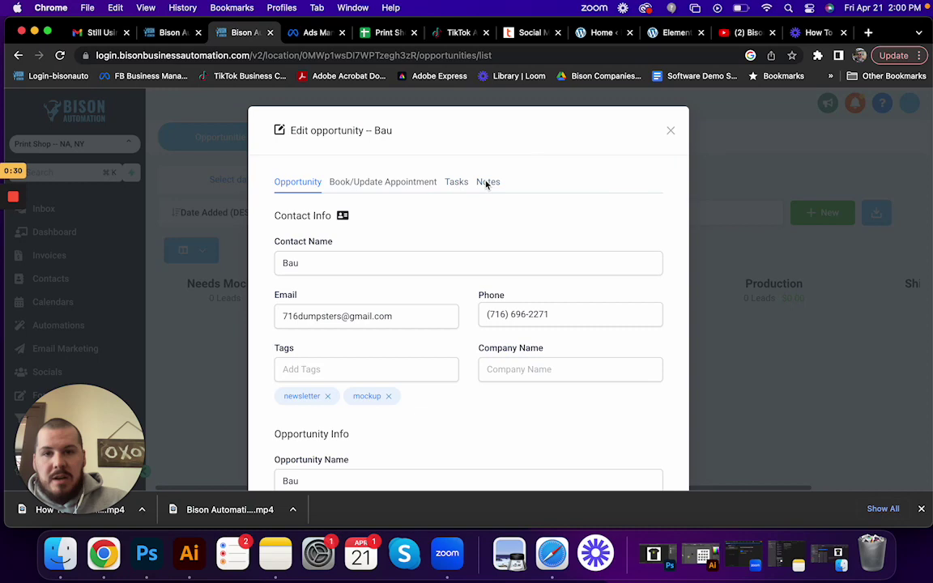
click(488, 182)
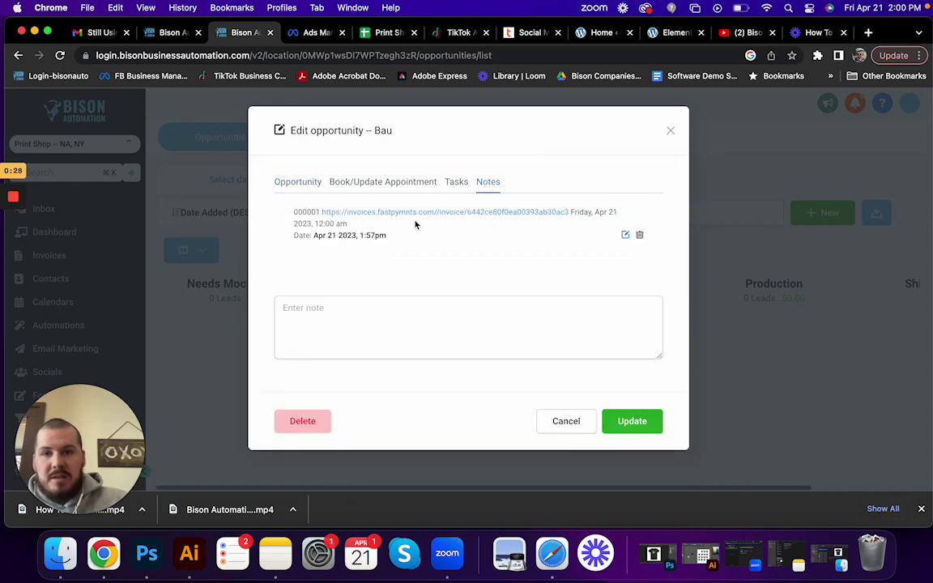
click(669, 132)
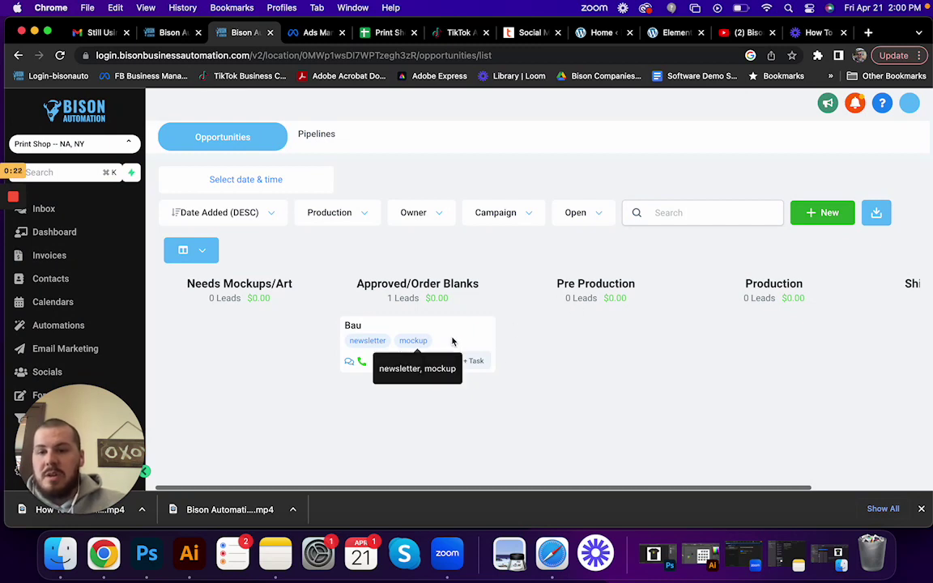
Drag the client's card into Pre Production, then review the opportunity's Tasks tab
drag(452, 341, 626, 334)
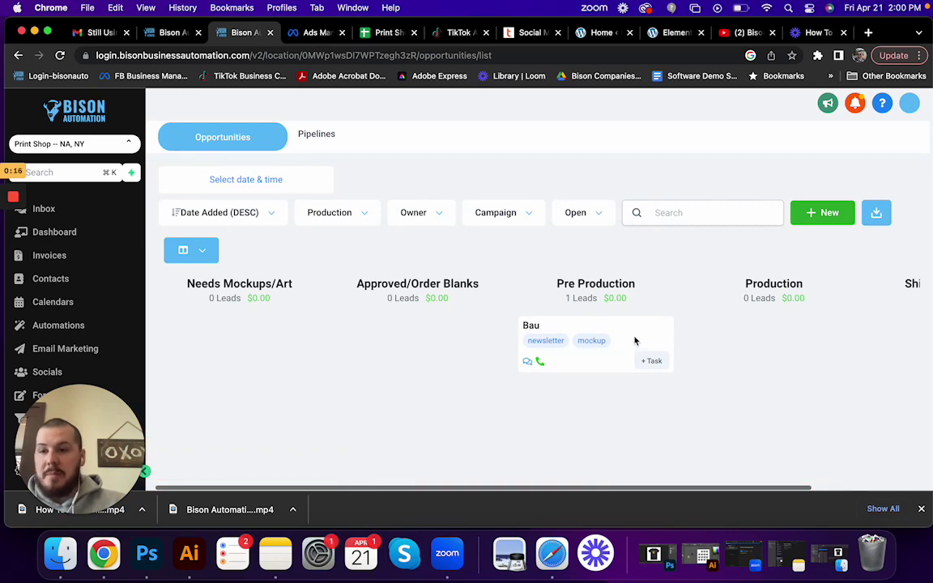
click(635, 341)
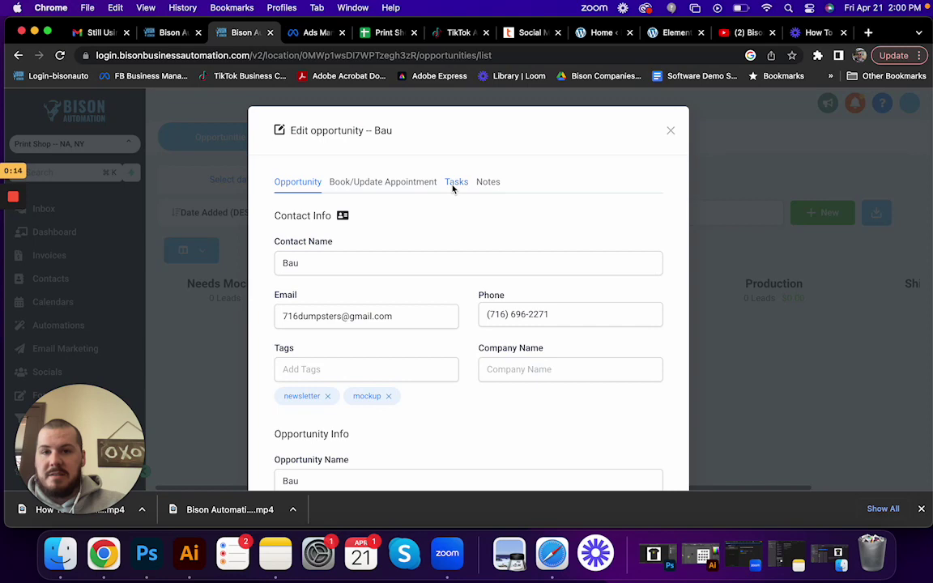
click(453, 184)
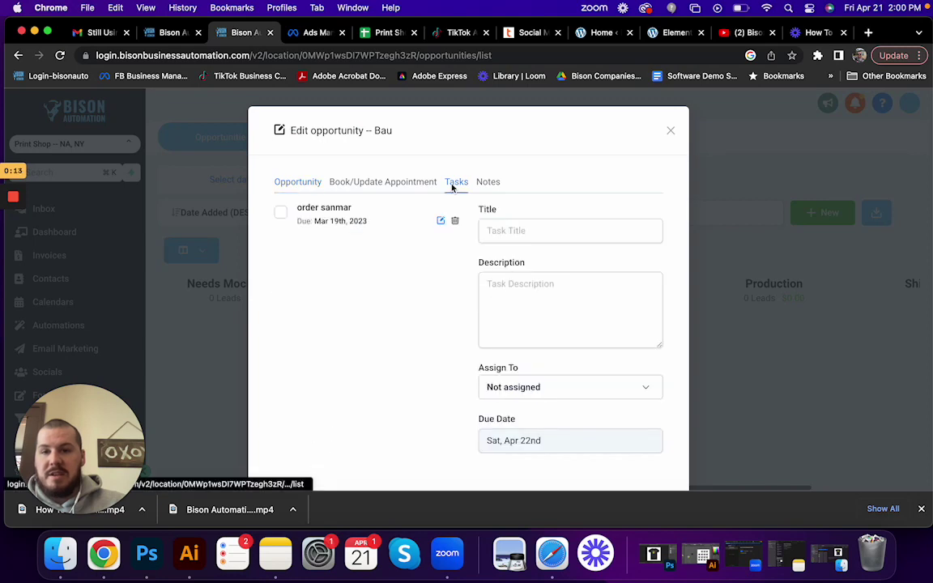
click(669, 131)
mouse_move(640, 344)
mouse_down()
mouse_move(711, 362)
mouse_move(781, 344)
mouse_move(634, 349)
mouse_up()
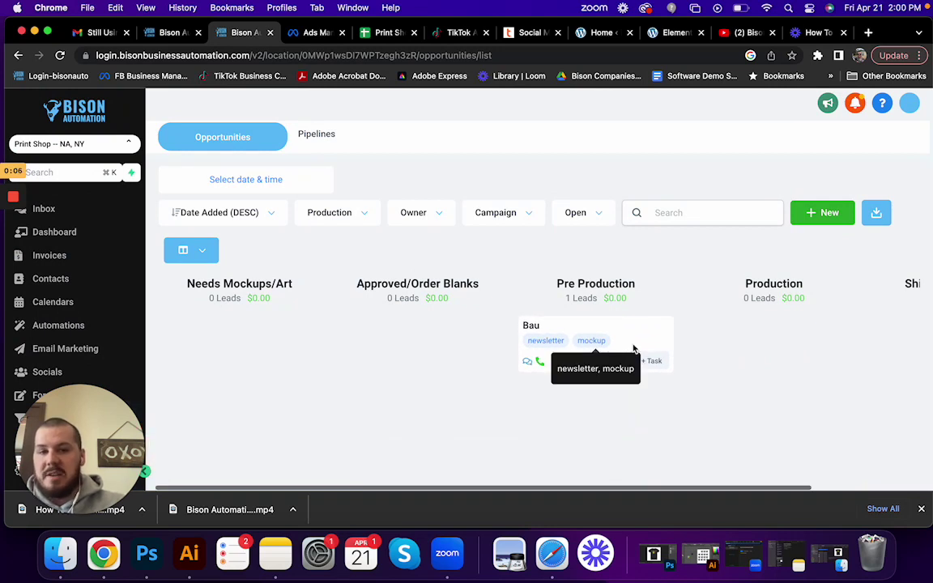
mouse_move(13, 202)
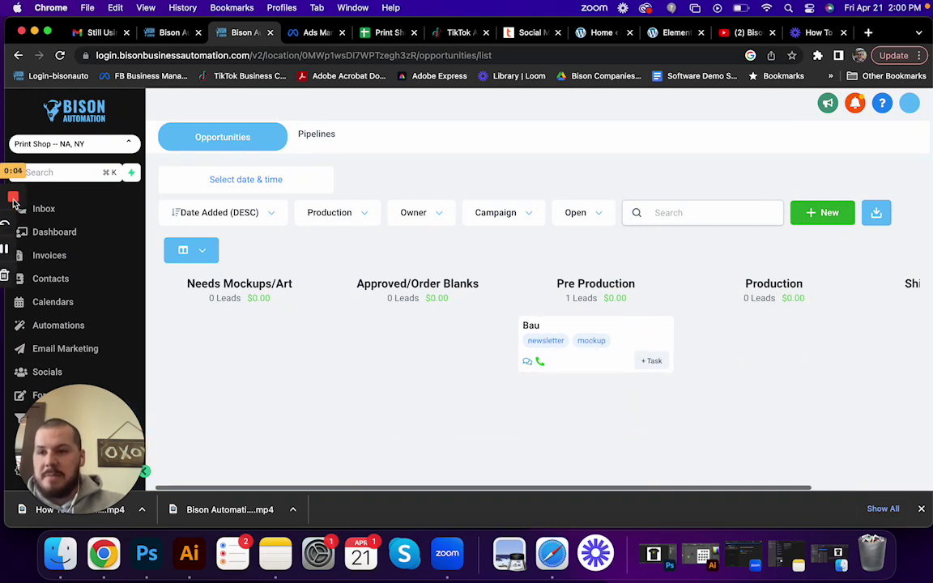